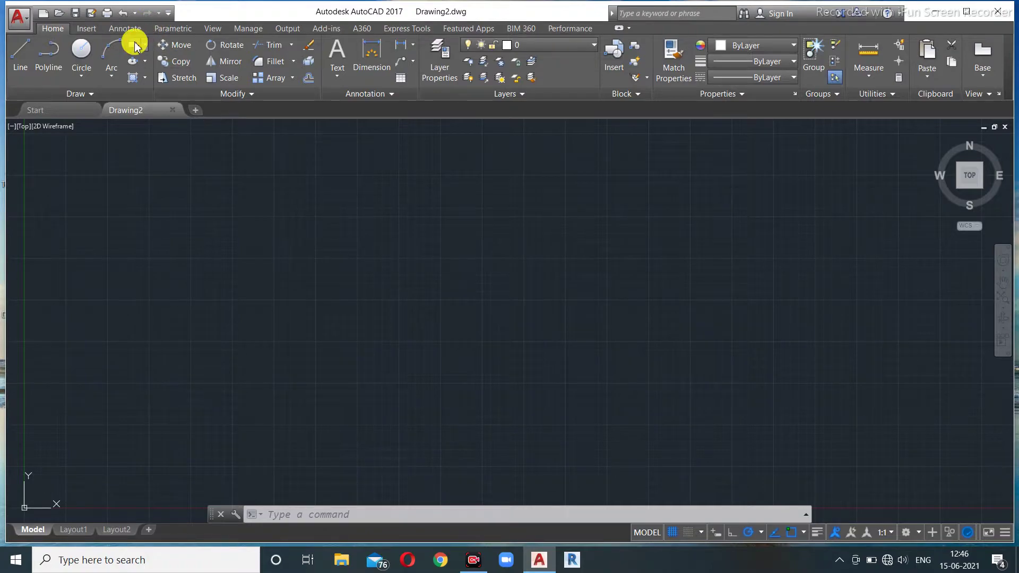
- Draw a rectangle by picking two opposite corners
{"action": "left_click", "coordinate": [133, 46]}
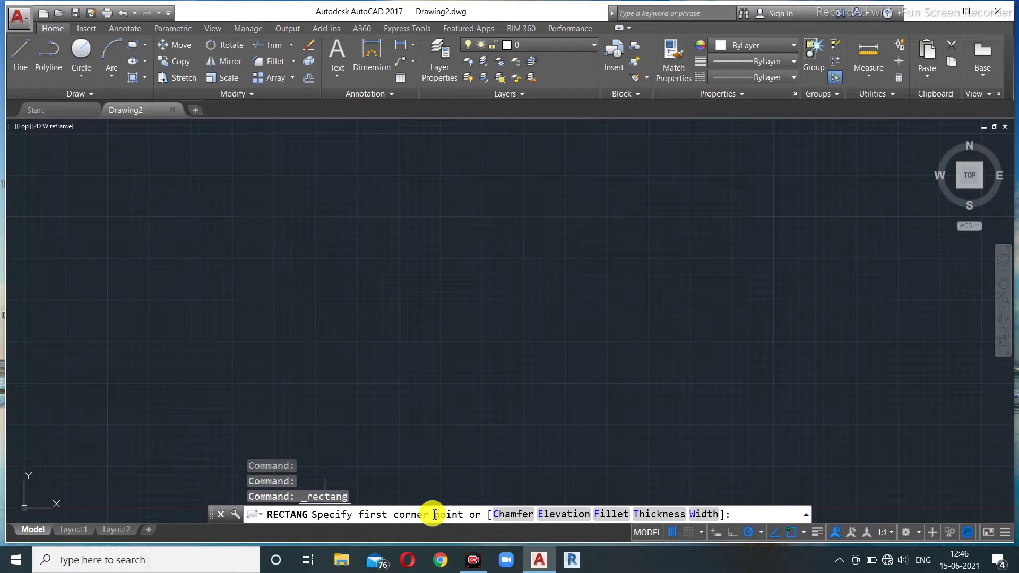
{"action": "left_click", "coordinate": [77, 181]}
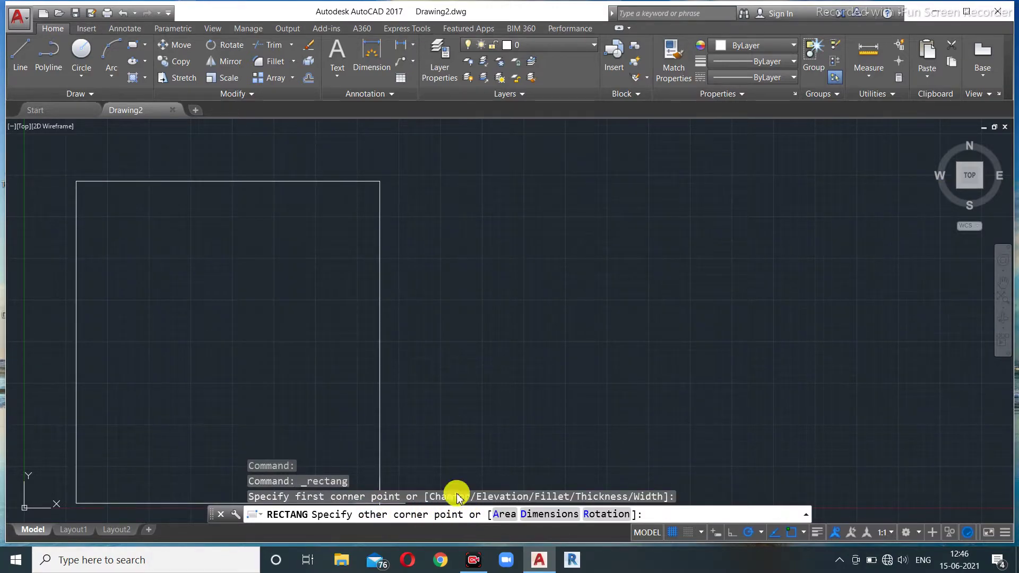
{"action": "left_click", "coordinate": [346, 390]}
{"action": "scroll", "coordinate": [350, 387], "scroll_direction": "down", "scroll_amount": 3}
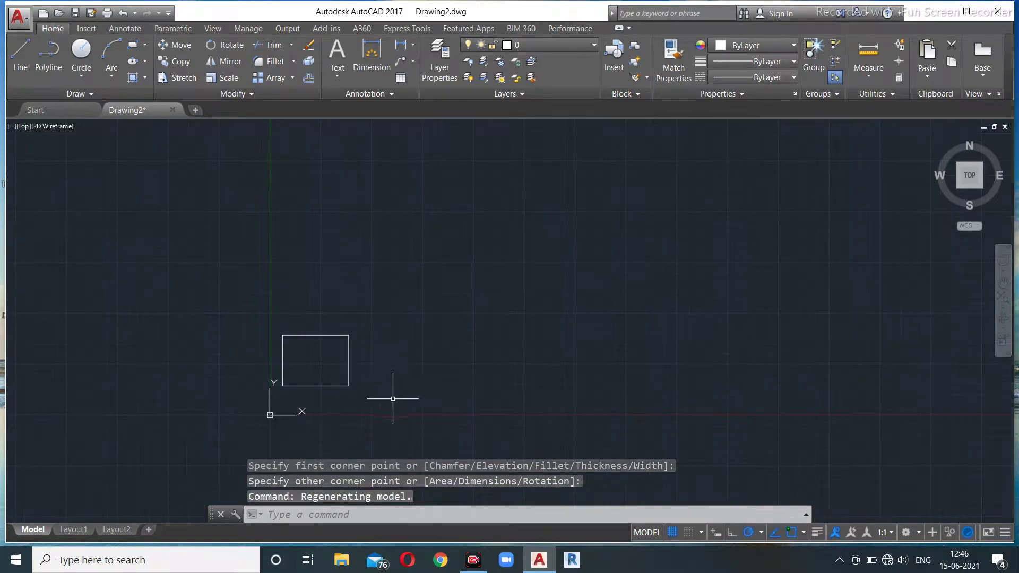
{"action": "scroll", "coordinate": [392, 399], "scroll_direction": "up", "scroll_amount": 5}
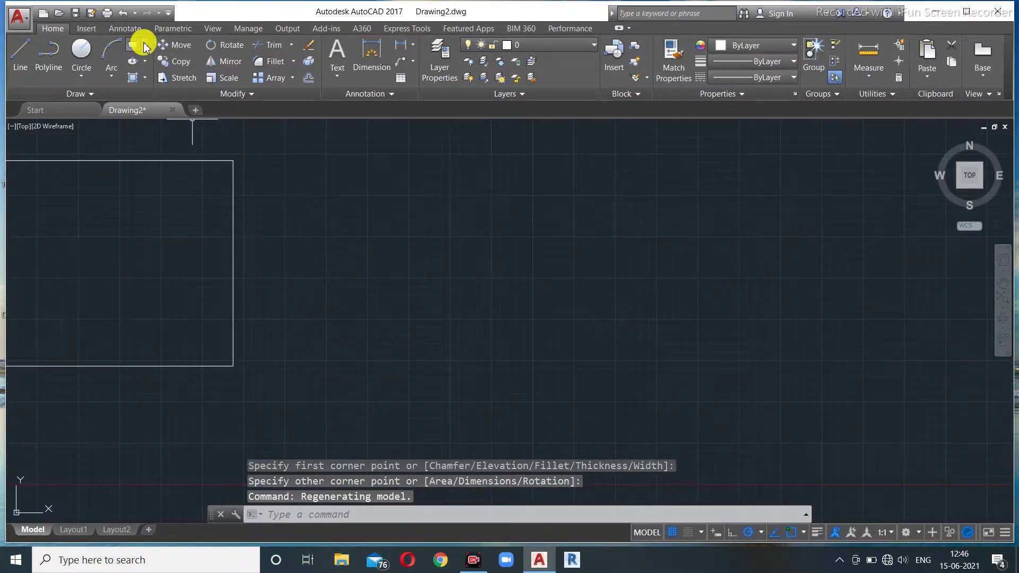
- Start a second rectangle from a corner near the top and show its other-corner options
{"action": "left_click", "coordinate": [133, 45]}
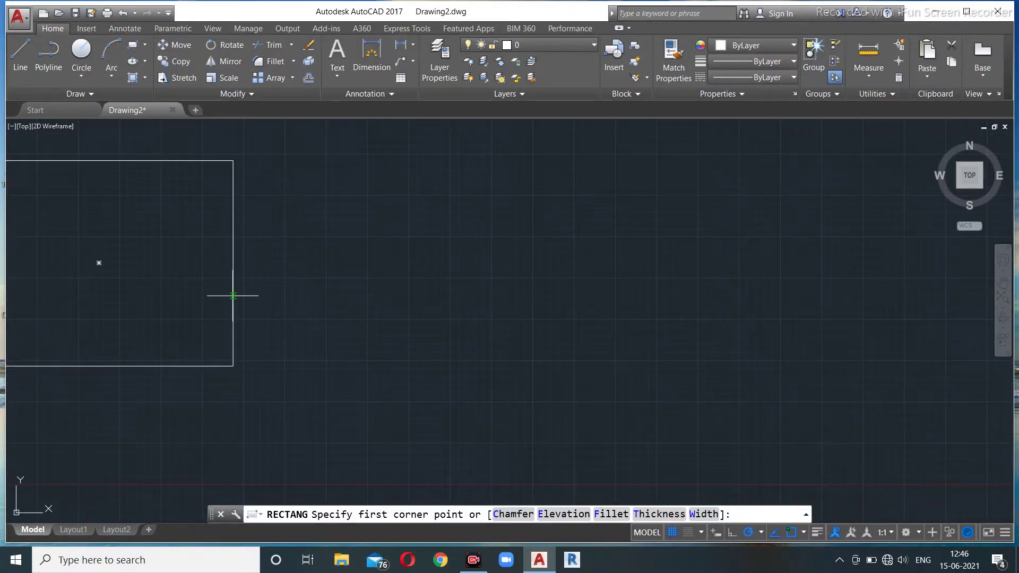
{"action": "left_click", "coordinate": [297, 162]}
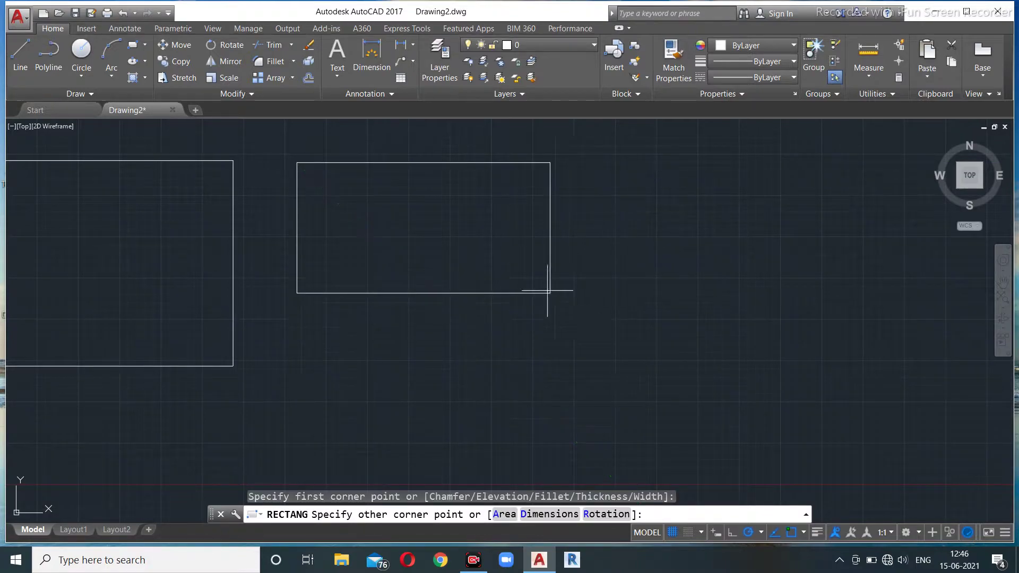
{"action": "right_click", "coordinate": [536, 340]}
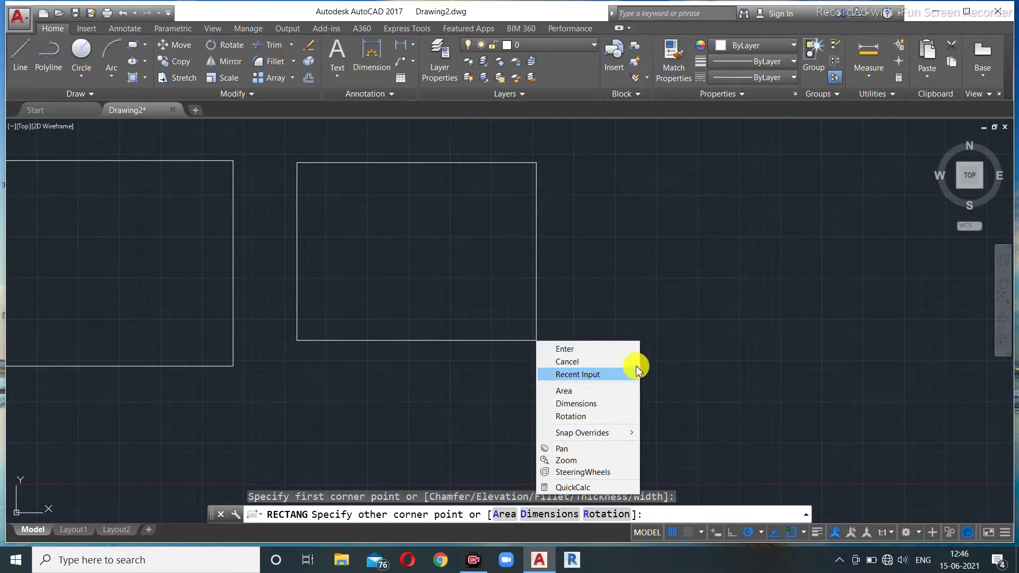
- Cancel the unfinished rectangle, set length units to Architectural, and restart REC
{"action": "key", "text": "Escape"}
{"action": "key", "text": "Escape"}
{"action": "type", "text": "un"}
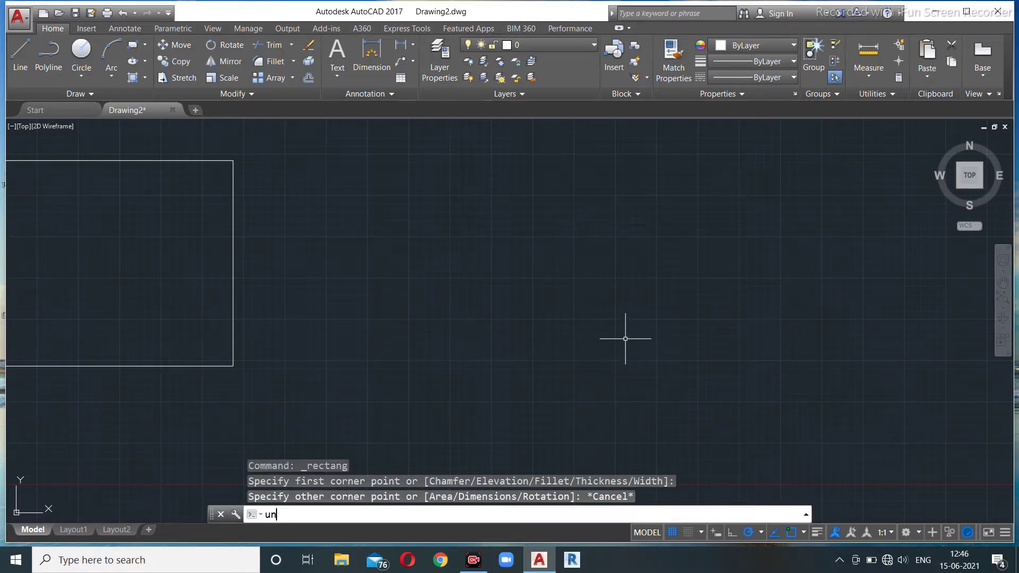
{"action": "key", "text": "Return"}
{"action": "left_click", "coordinate": [488, 188]}
{"action": "left_click", "coordinate": [480, 199]}
{"action": "left_click", "coordinate": [475, 214]}
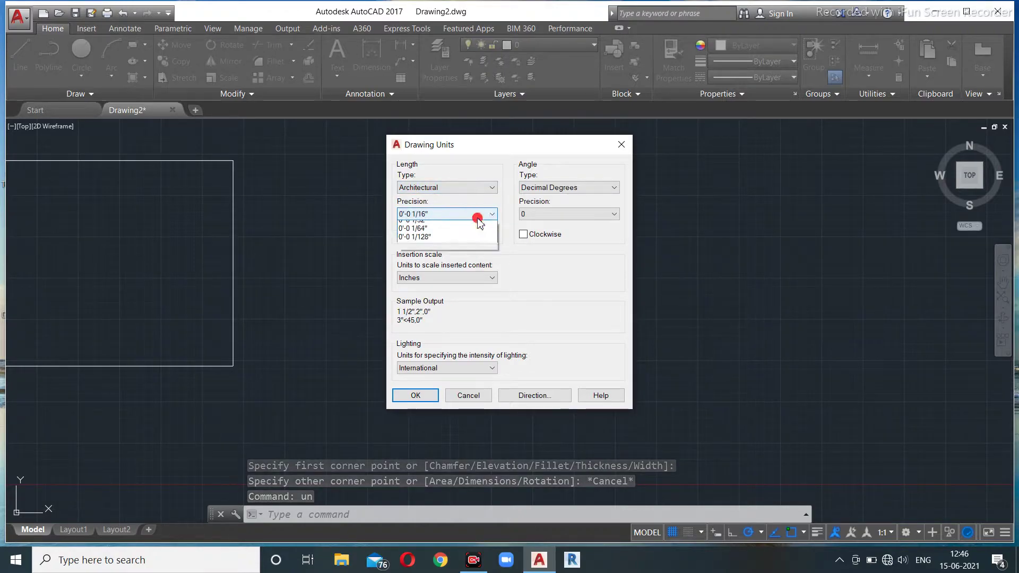
{"action": "left_click", "coordinate": [471, 222]}
{"action": "left_click", "coordinate": [428, 398]}
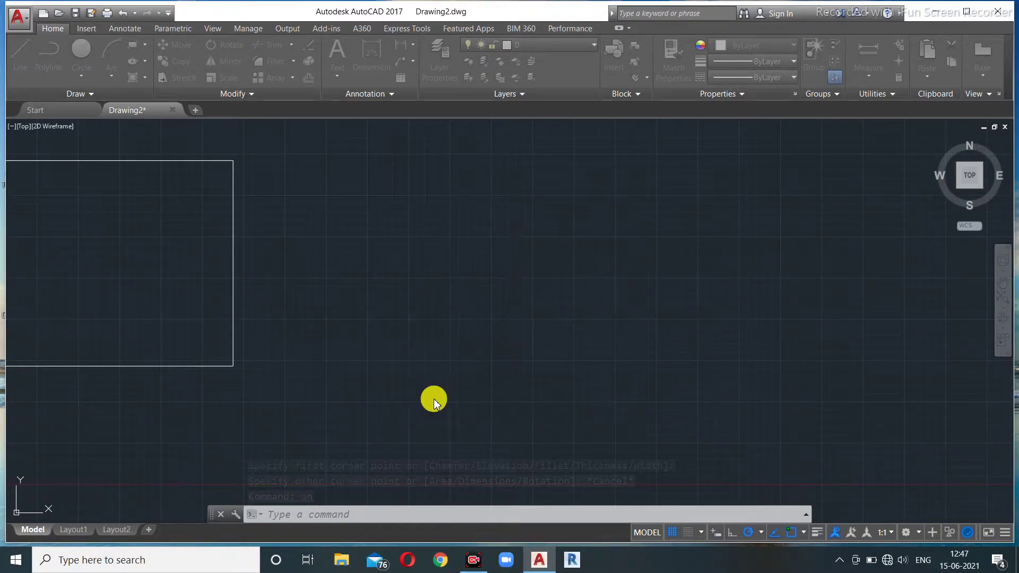
{"action": "type", "text": "rec"}
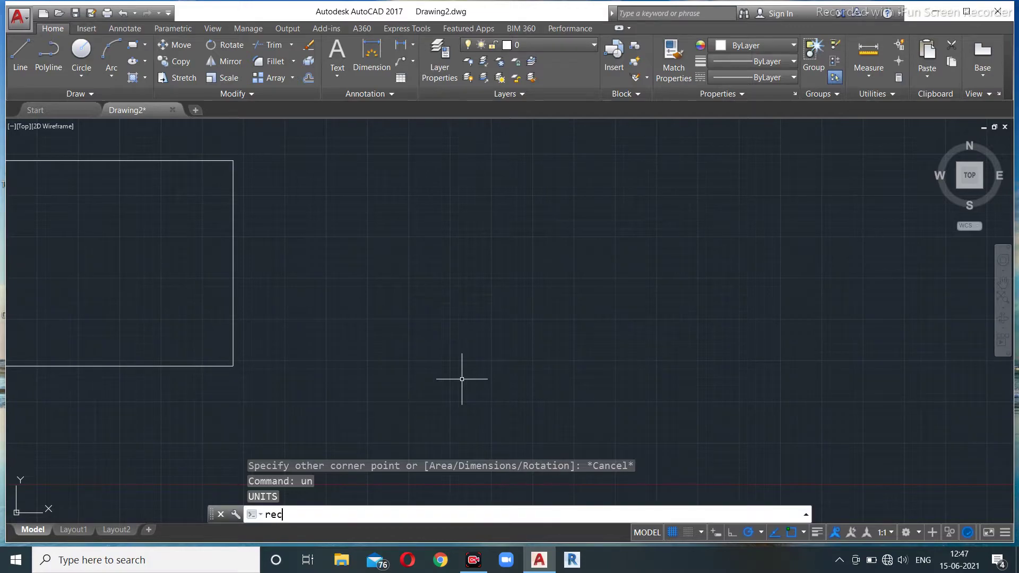
{"action": "key", "text": "Return"}
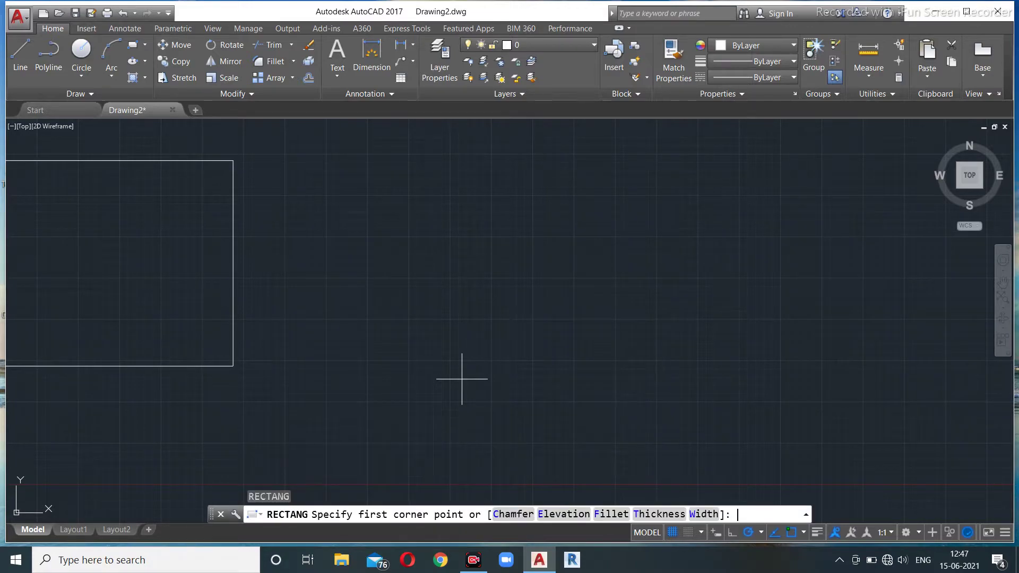
- Draw a rectangle with a 28800 square-inch area and a 10' length
{"action": "left_click", "coordinate": [391, 159]}
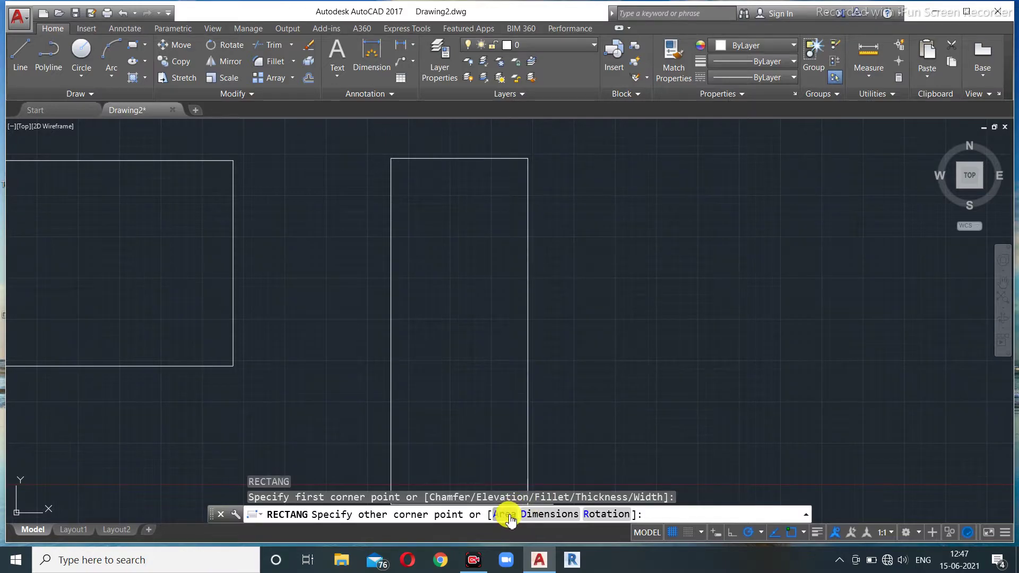
{"action": "left_click", "coordinate": [506, 515]}
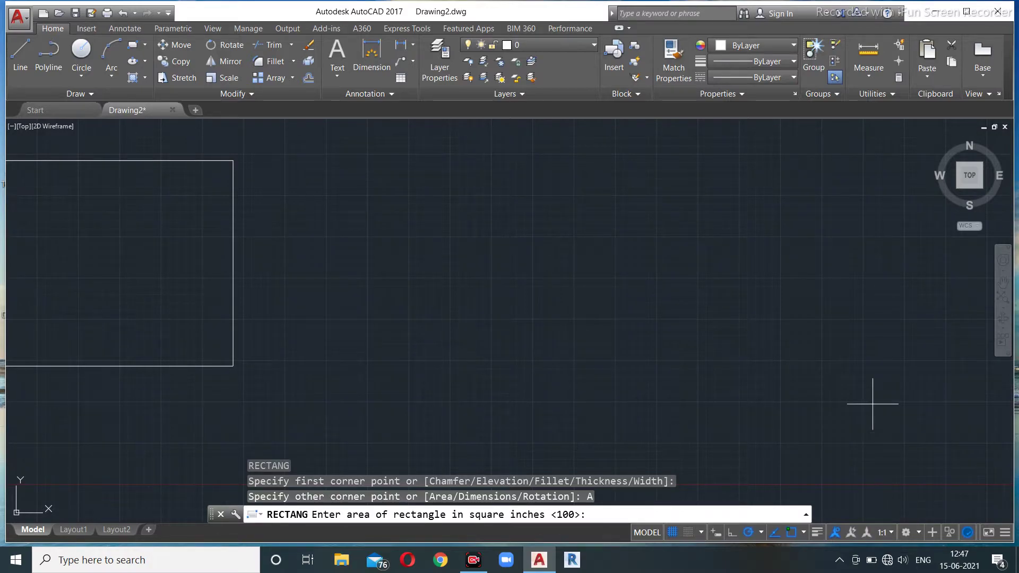
{"action": "type", "text": "288"}
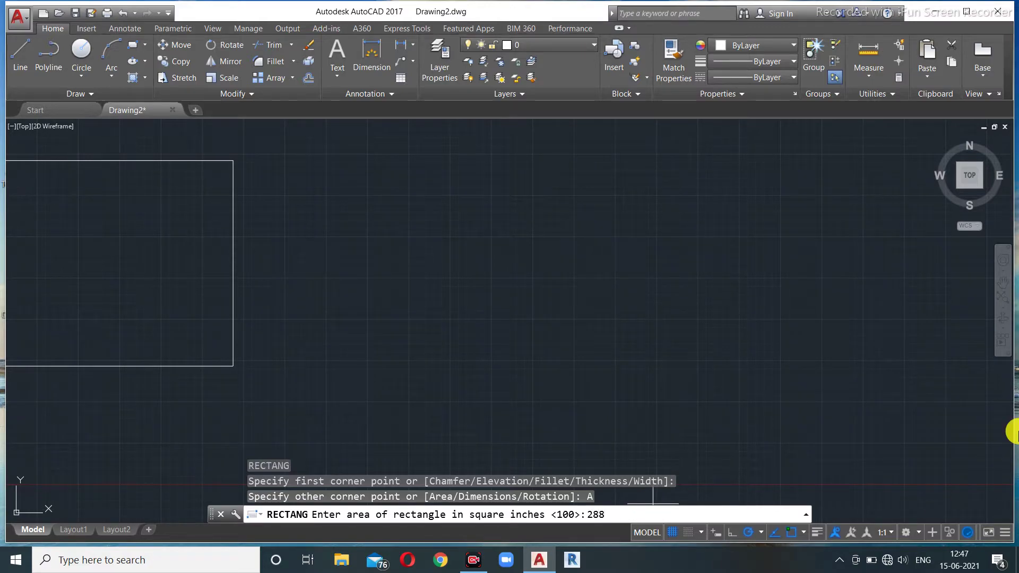
{"action": "type", "text": "00"}
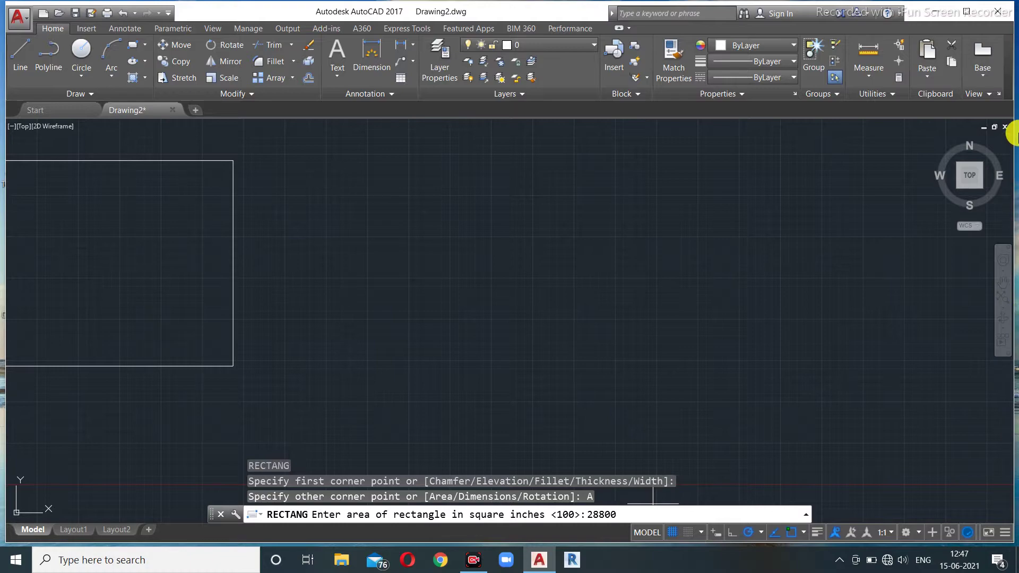
{"action": "key", "text": "Return"}
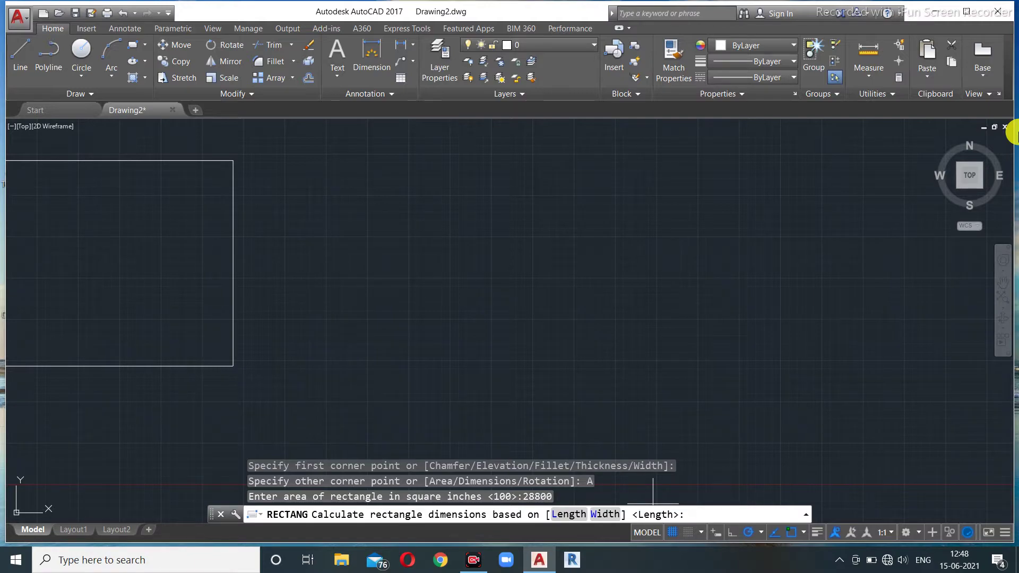
{"action": "key", "text": "Return"}
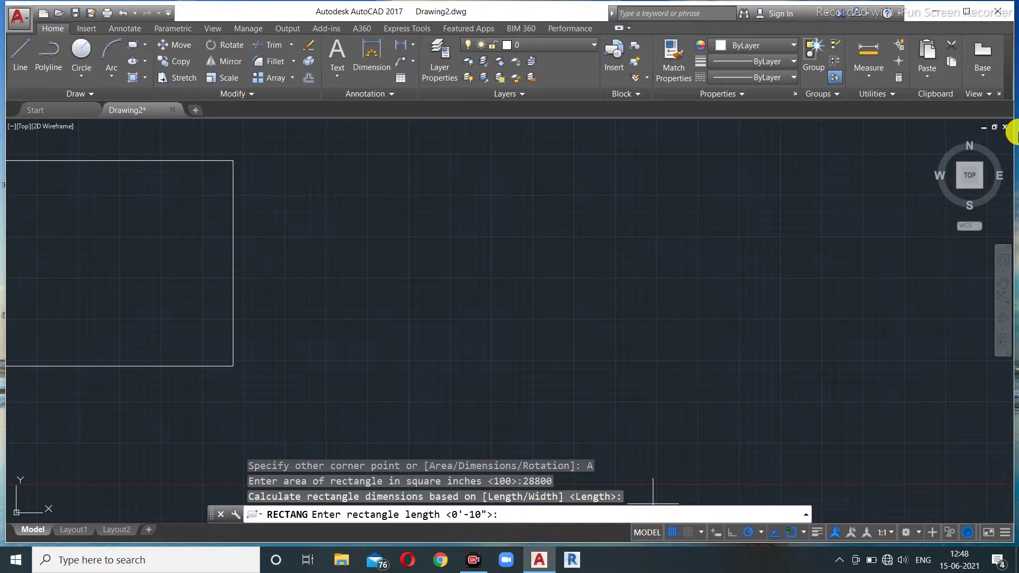
{"action": "type", "text": "10"}
{"action": "key", "text": "Return"}
- Zoom out and pan to bring the whole tall rectangle into view
{"action": "left_click", "coordinate": [482, 287]}
{"action": "scroll", "coordinate": [484, 288], "scroll_direction": "down", "scroll_amount": 2}
{"action": "left_click", "coordinate": [485, 291]}
{"action": "scroll", "coordinate": [485, 291], "scroll_direction": "down", "scroll_amount": 5}
{"action": "middle_click_drag", "start_coordinate": [514, 246], "coordinate": [364, 426]}
{"action": "scroll", "coordinate": [382, 392], "scroll_direction": "down", "scroll_amount": 3}
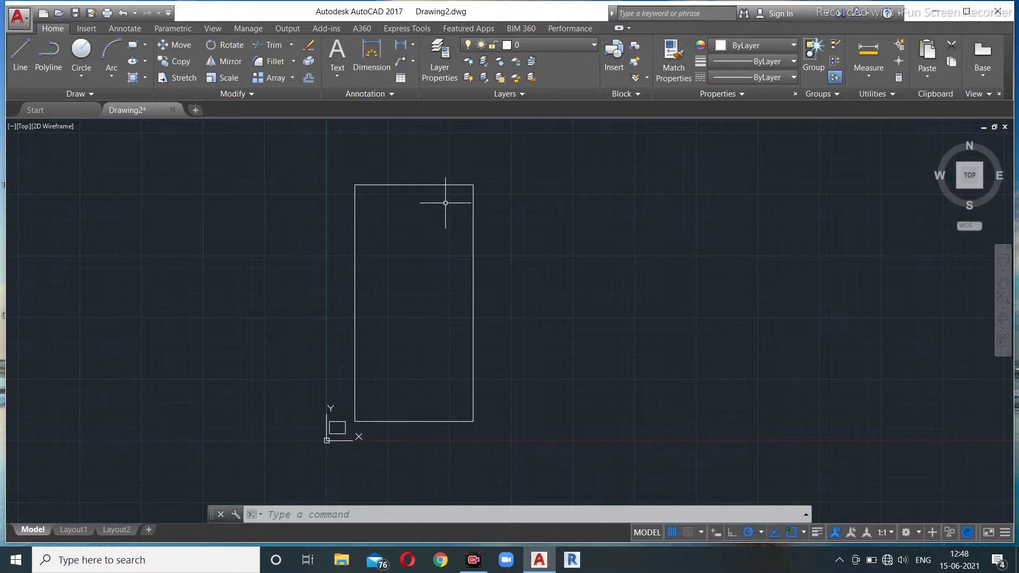
- Draw a 35' by 40' rectangle using the Dimensions option, right of the tall rectangle
{"action": "left_click", "coordinate": [126, 56]}
{"action": "scroll", "coordinate": [203, 264], "scroll_direction": "down", "scroll_amount": 2}
{"action": "middle_click_drag", "start_coordinate": [439, 269], "coordinate": [8, 278]}
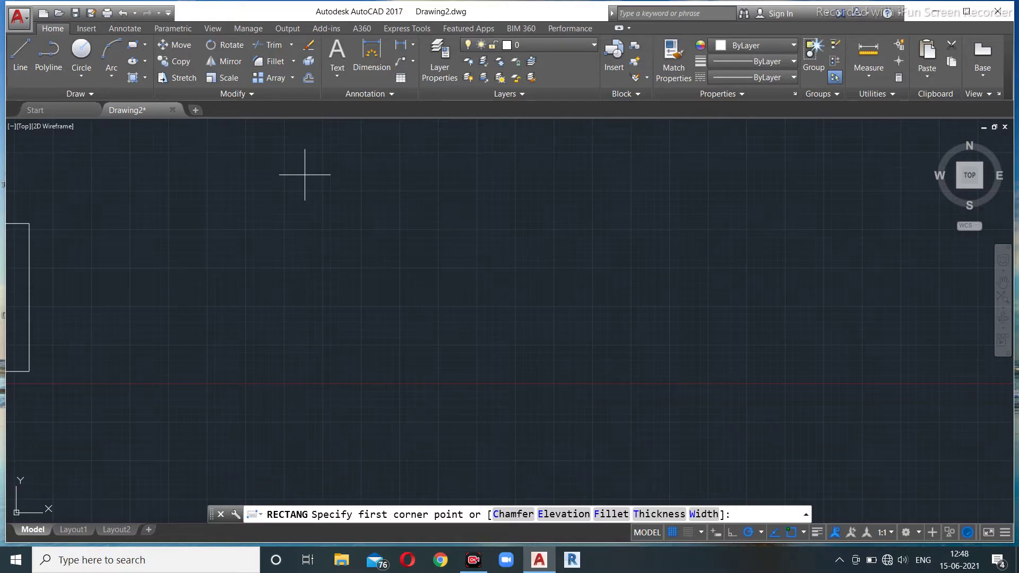
{"action": "left_click", "coordinate": [234, 194]}
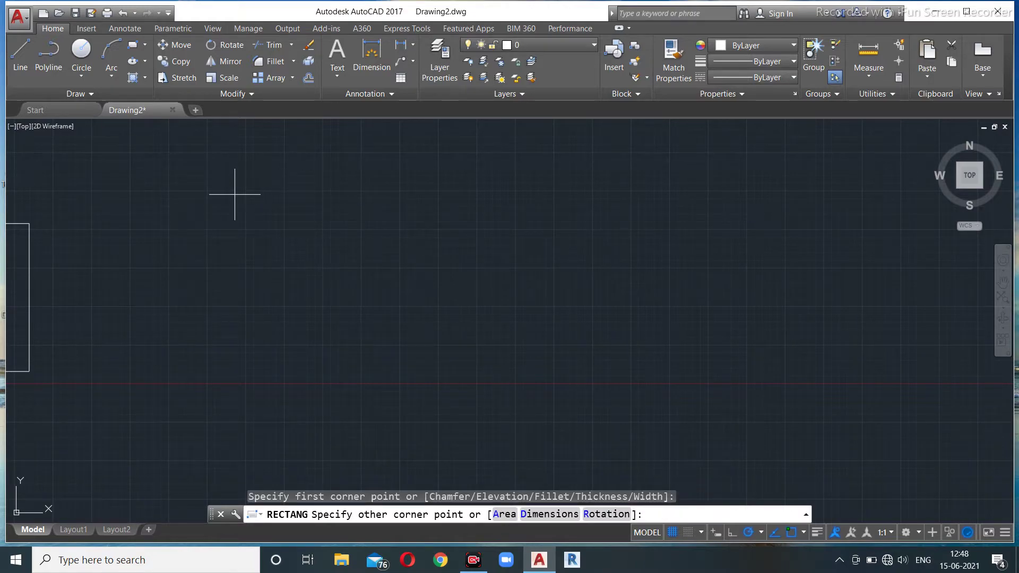
{"action": "left_click", "coordinate": [544, 514]}
{"action": "type", "text": "35/"}
{"action": "key", "text": "BackSpace"}
{"action": "type", "text": "'"}
{"action": "key", "text": "Return"}
{"action": "type", "text": "40'"}
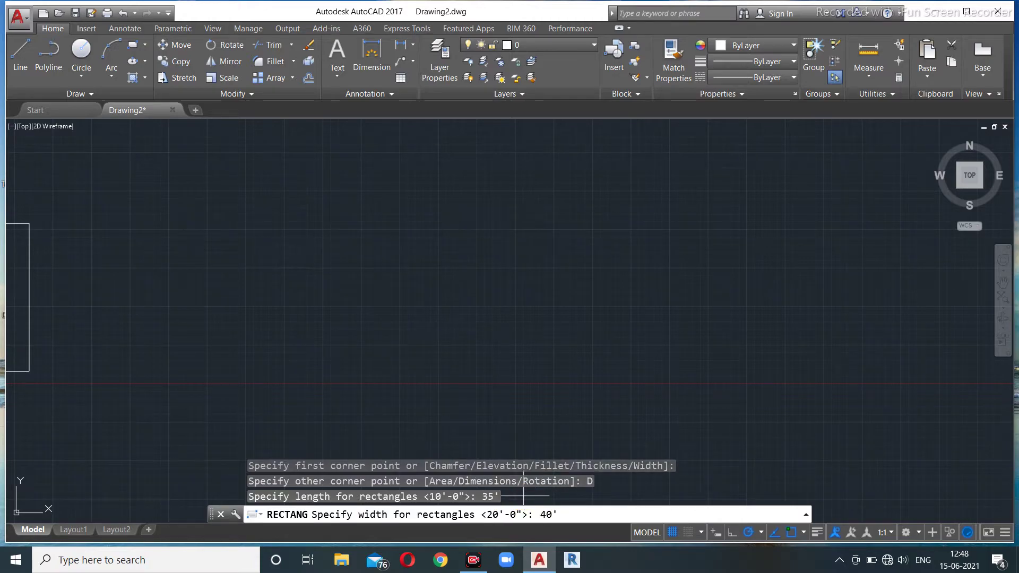
{"action": "key", "text": "Return"}
{"action": "left_click", "coordinate": [533, 349]}
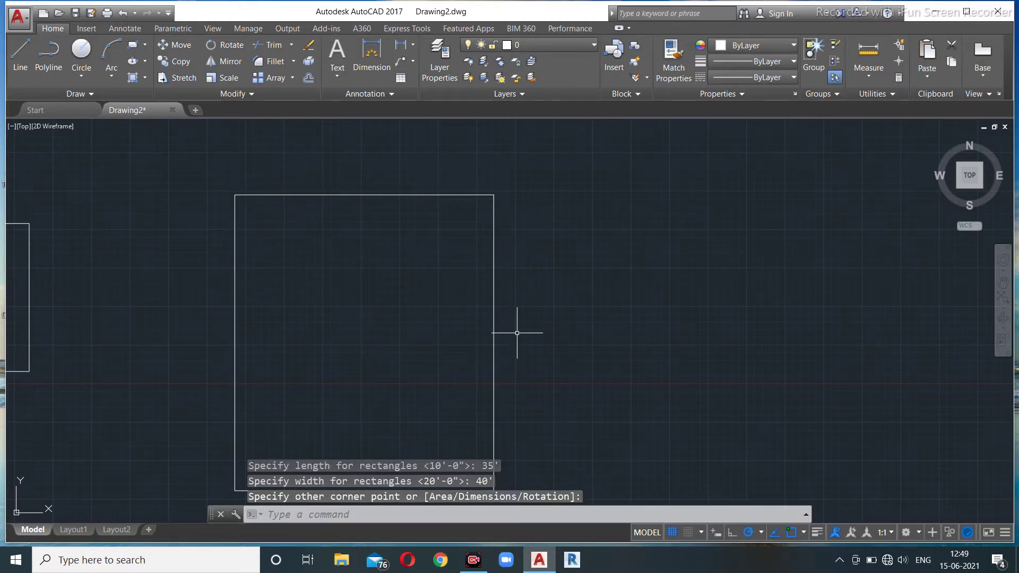
{"action": "scroll", "coordinate": [449, 351], "scroll_direction": "down", "scroll_amount": 4}
{"action": "scroll", "coordinate": [461, 344], "scroll_direction": "up", "scroll_amount": 2}
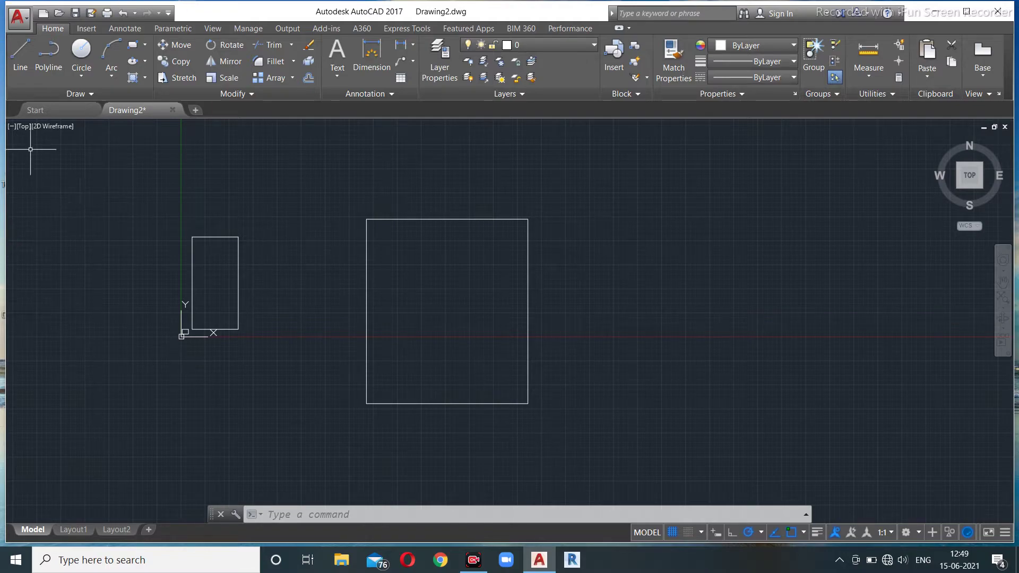
- Start a rectangle with a 60° rotation, then cancel it
{"action": "left_click", "coordinate": [133, 46]}
{"action": "scroll", "coordinate": [261, 260], "scroll_direction": "down", "scroll_amount": 4}
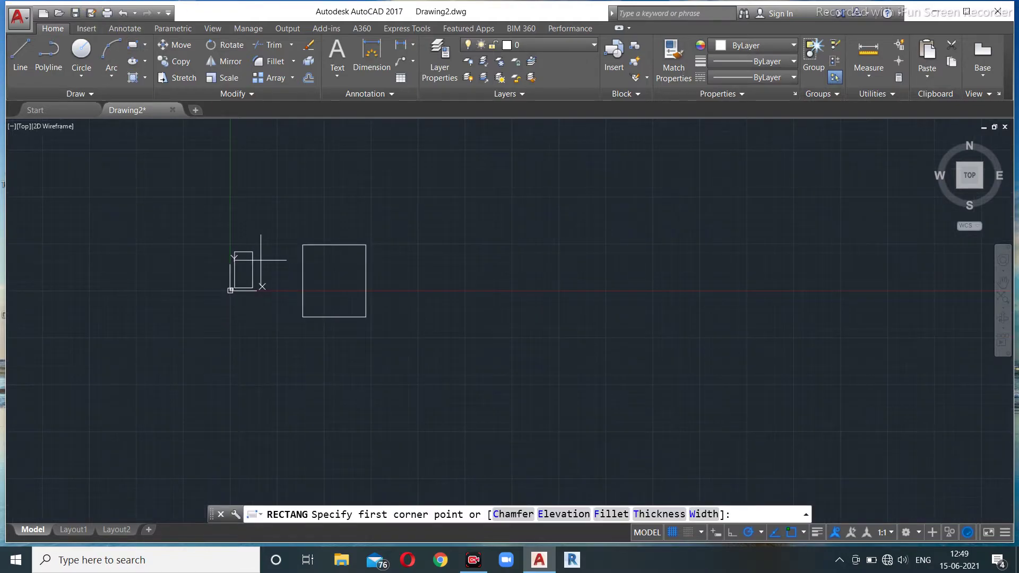
{"action": "middle_click_drag", "start_coordinate": [335, 276], "coordinate": [332, 298]}
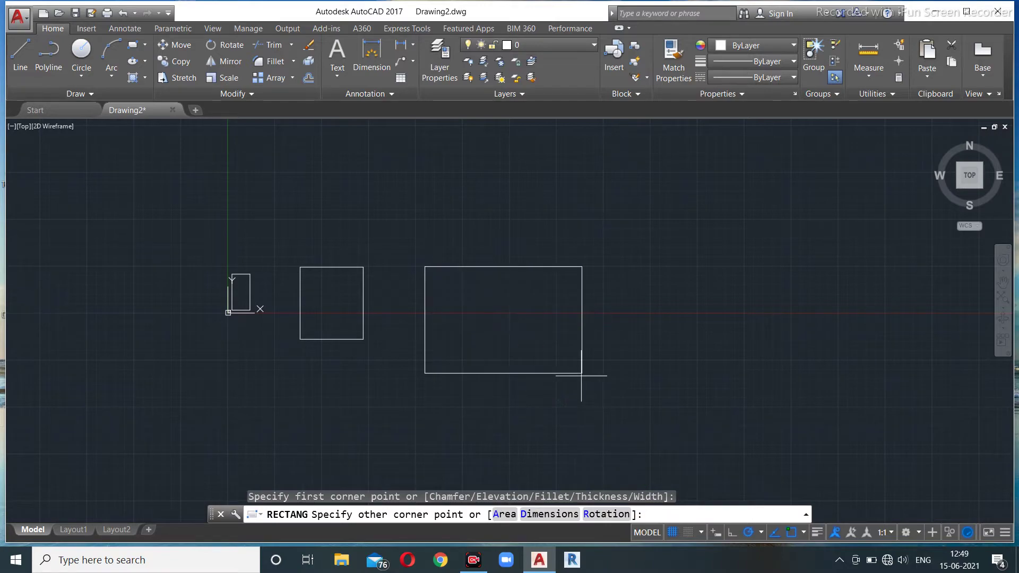
{"action": "left_click", "coordinate": [622, 515]}
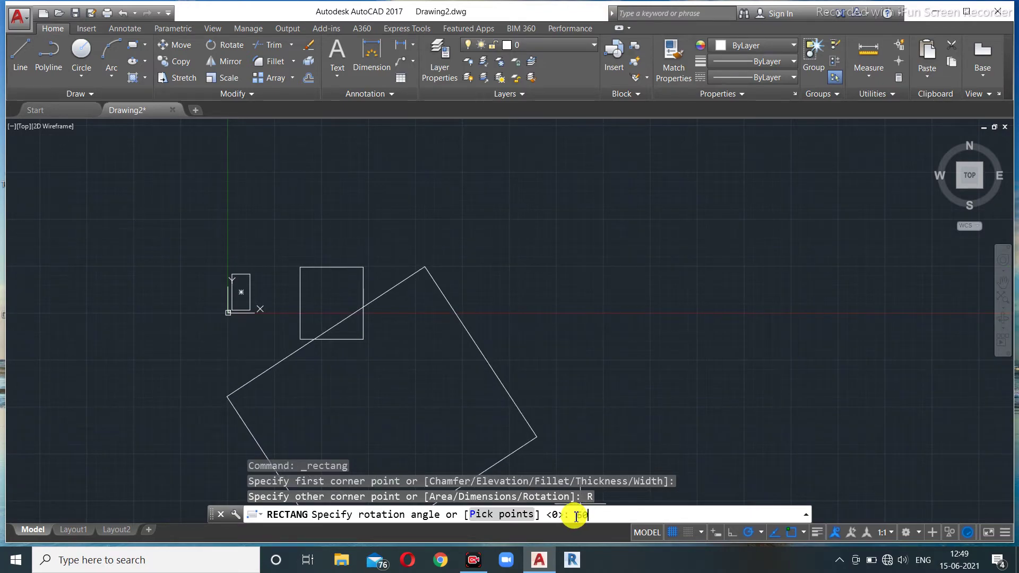
{"action": "type", "text": "60"}
{"action": "key", "text": "Return"}
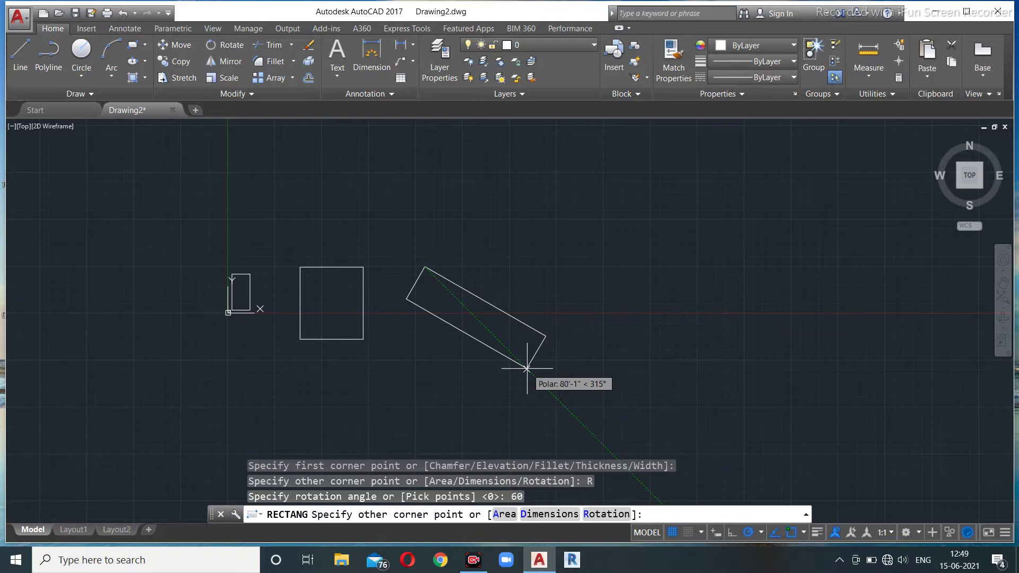
{"action": "key", "text": "Escape"}
{"action": "key", "text": "Escape"}
{"action": "key", "text": "Escape"}
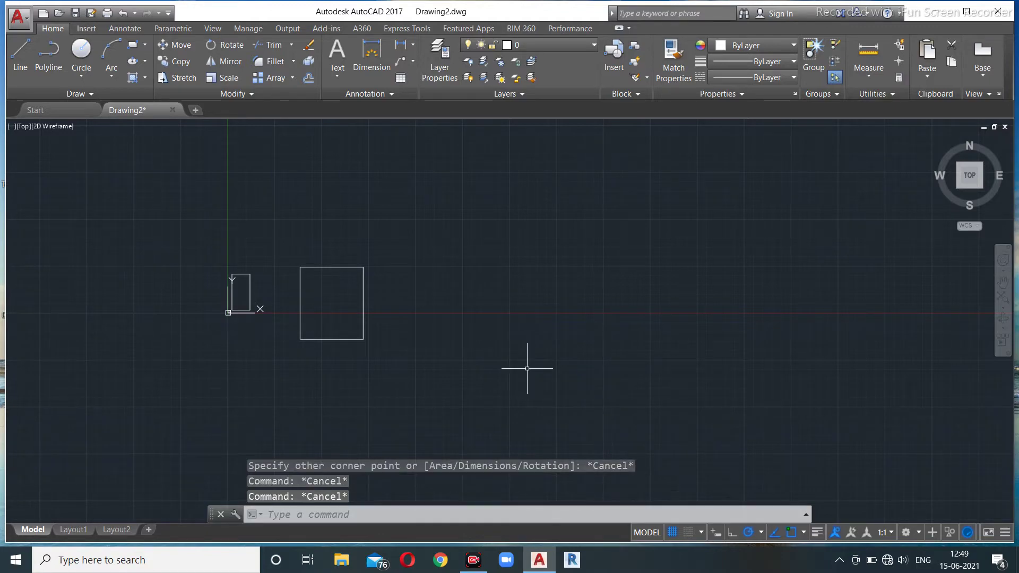
- Reset rectangle rotation to 0 and draw a large upright rectangle
{"action": "left_click", "coordinate": [134, 45]}
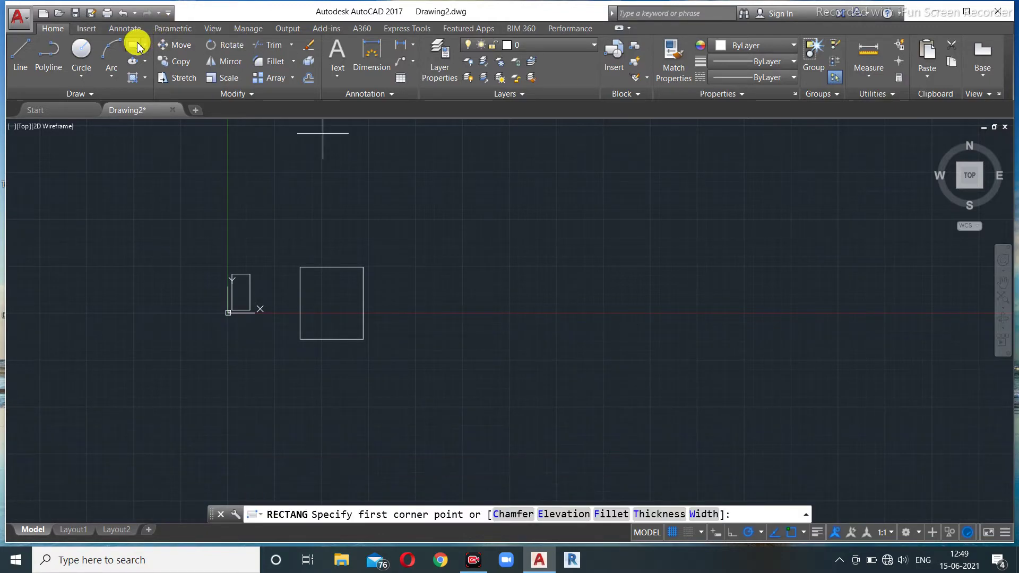
{"action": "left_click", "coordinate": [449, 246]}
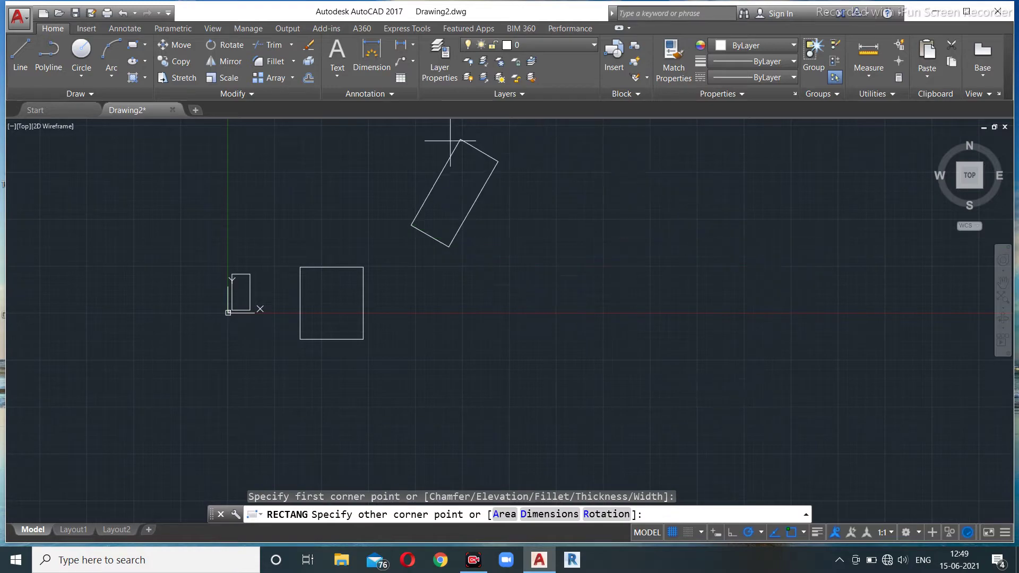
{"action": "left_click", "coordinate": [608, 514]}
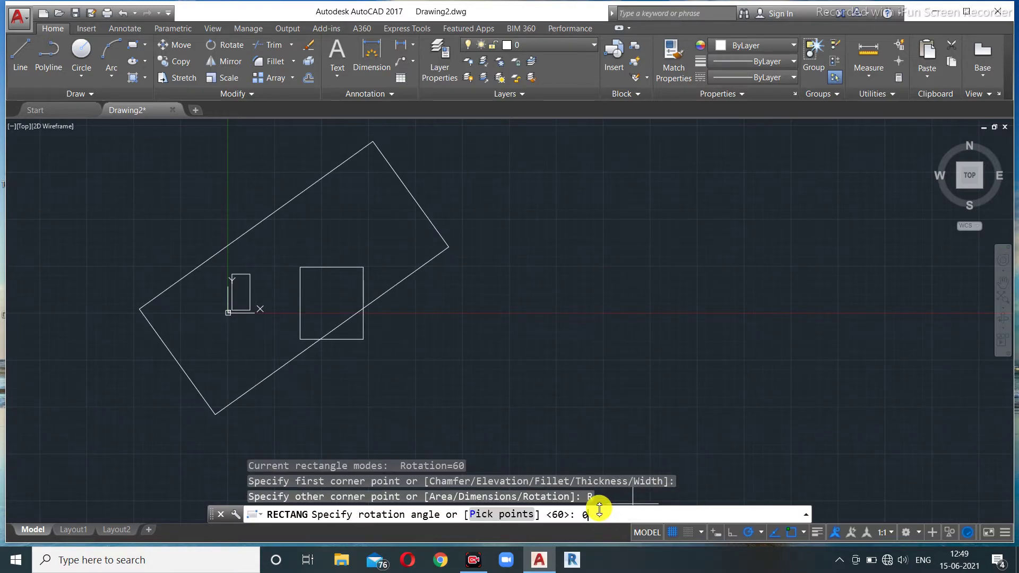
{"action": "type", "text": "0"}
{"action": "key", "text": "Return"}
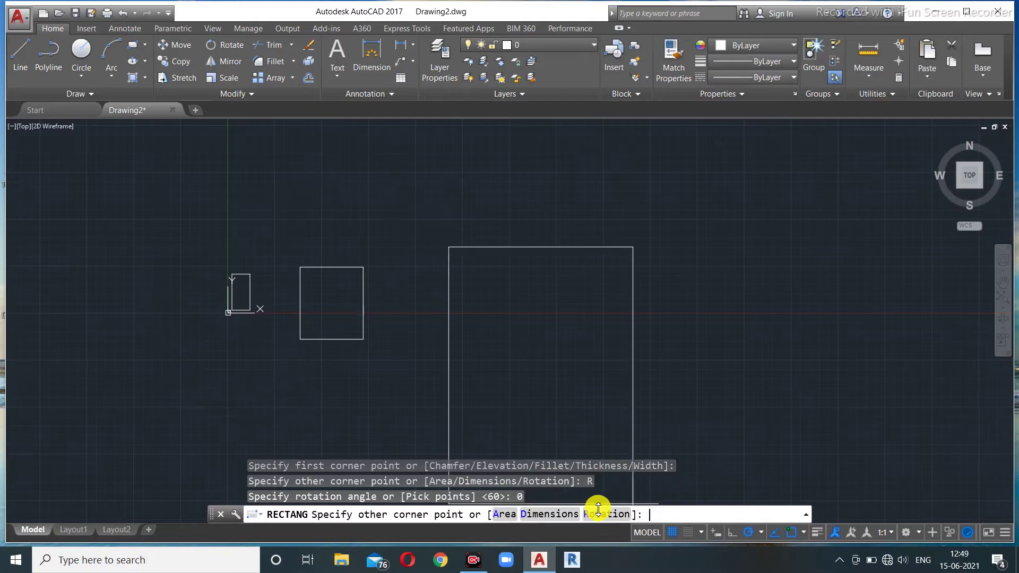
{"action": "left_click", "coordinate": [691, 387]}
{"action": "scroll", "coordinate": [354, 309], "scroll_direction": "down", "scroll_amount": 2}
{"action": "middle_click_drag", "start_coordinate": [455, 312], "coordinate": [166, 255]}
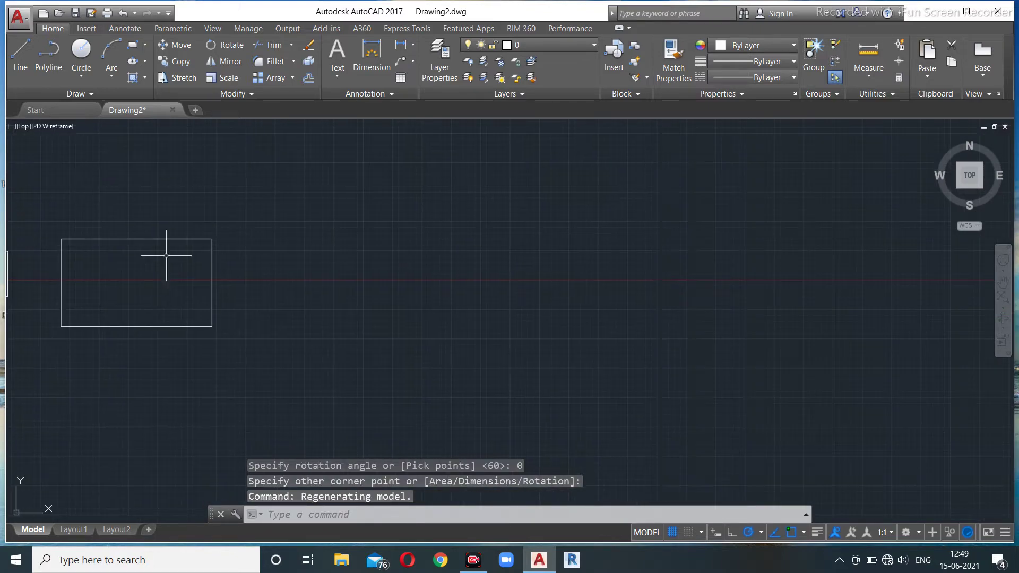
{"action": "left_click", "coordinate": [132, 45]}
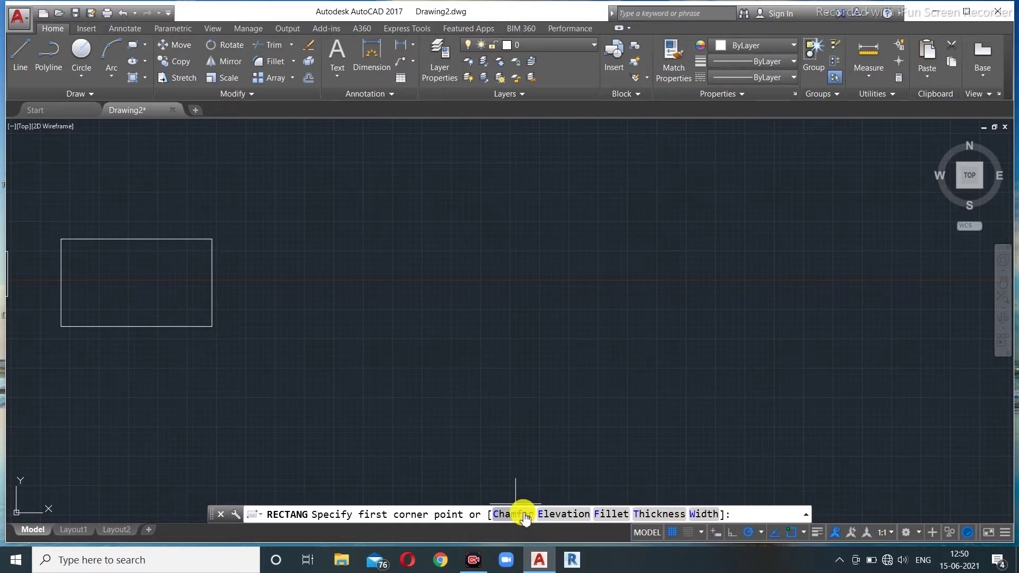
- Draw a square, then a large rectangle with 3' by 4' chamfered corners
{"action": "left_click", "coordinate": [343, 182]}
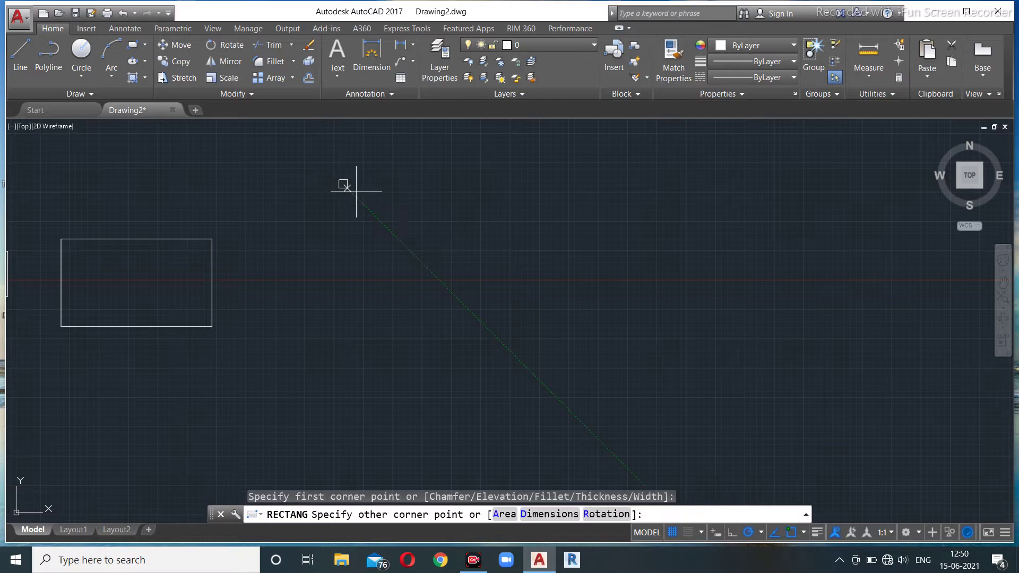
{"action": "left_click", "coordinate": [504, 345]}
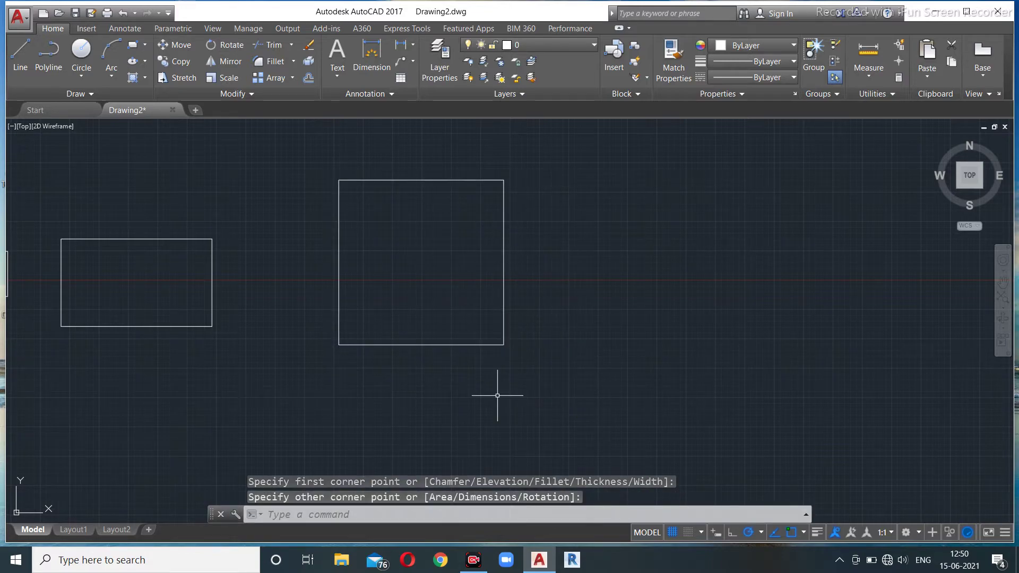
{"action": "left_click", "coordinate": [133, 44]}
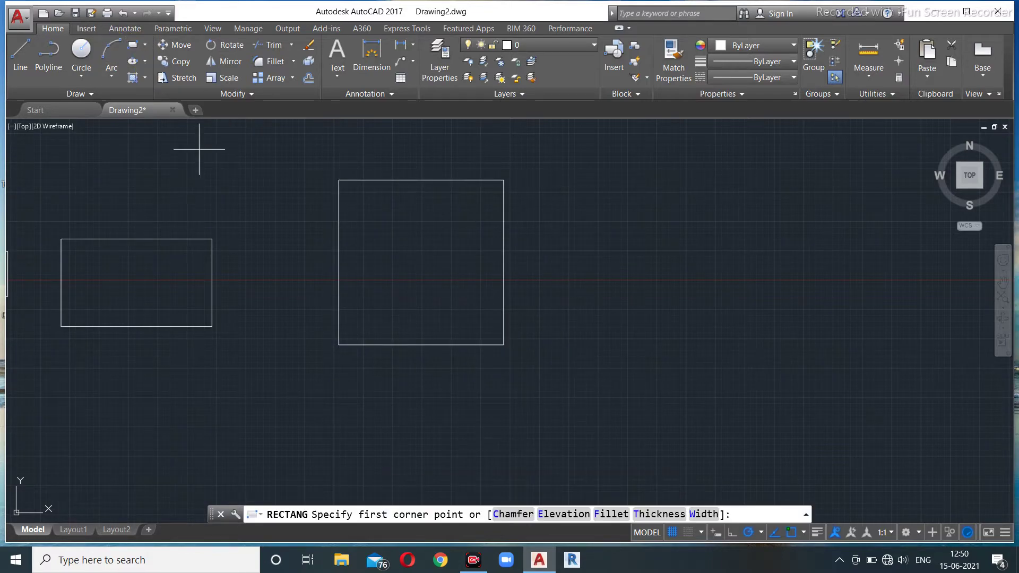
{"action": "middle_click_drag", "start_coordinate": [421, 262], "coordinate": [66, 286]}
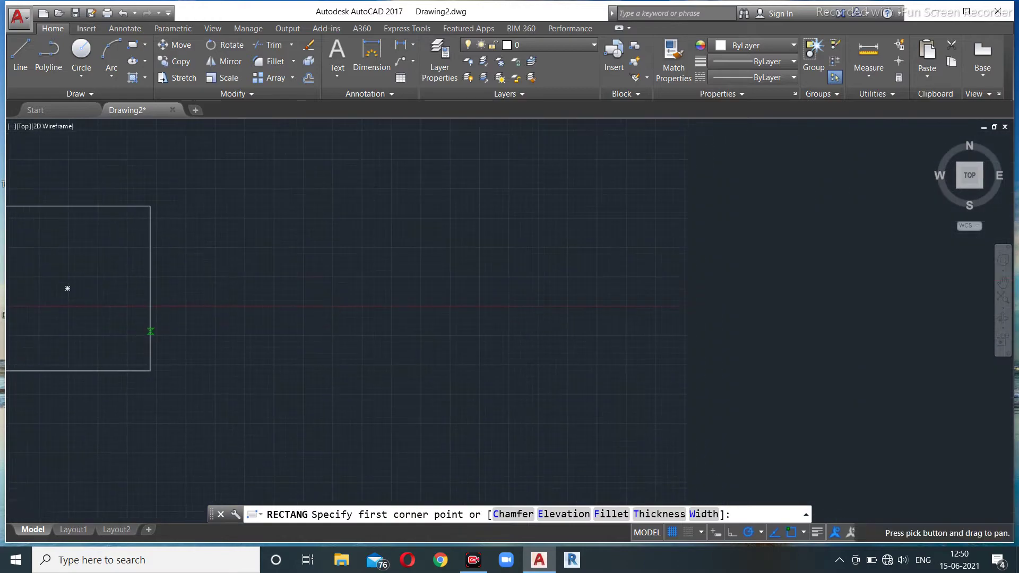
{"action": "left_click", "coordinate": [507, 514]}
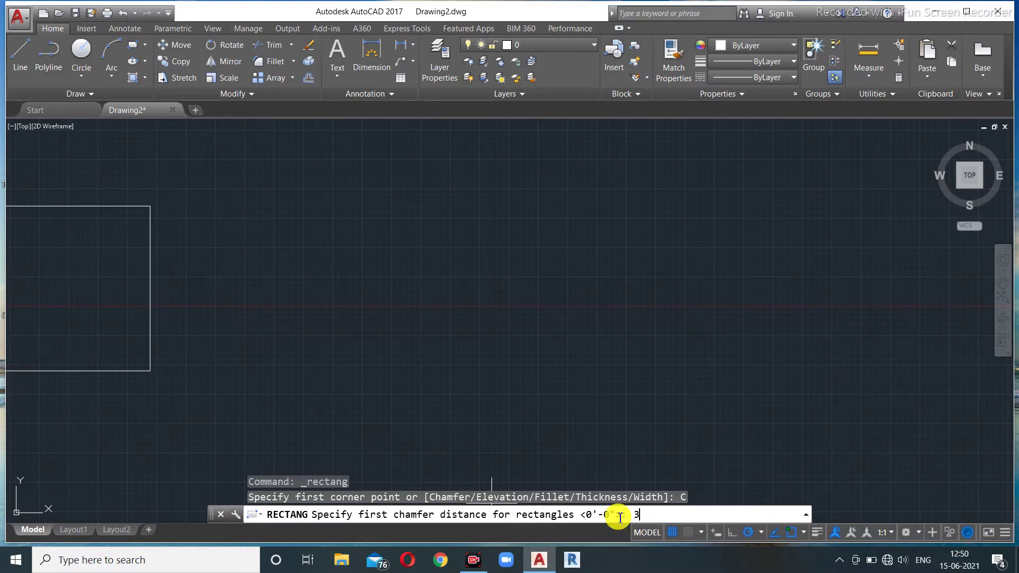
{"action": "key", "text": "Return"}
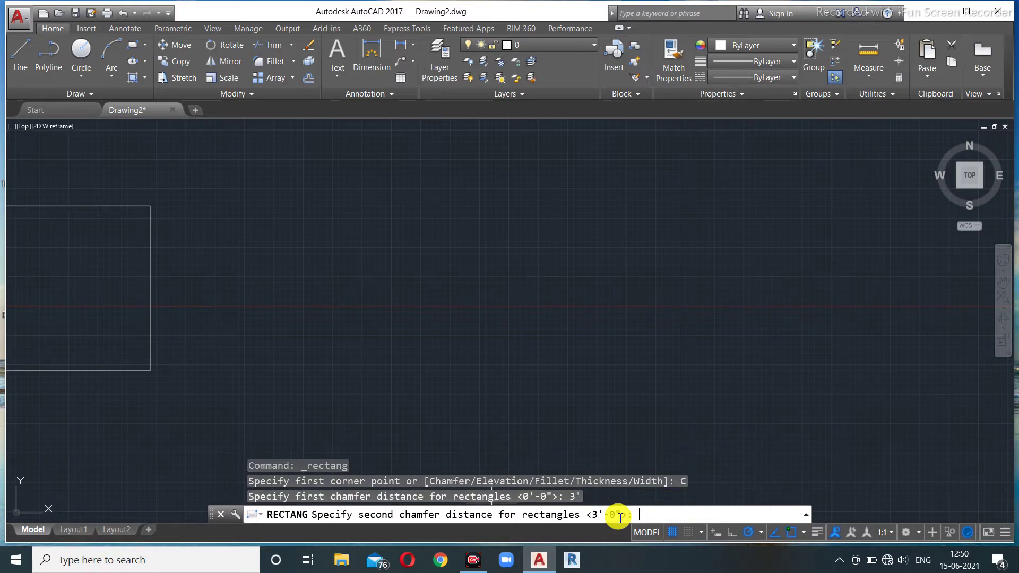
{"action": "type", "text": "4'"}
{"action": "key", "text": "Return"}
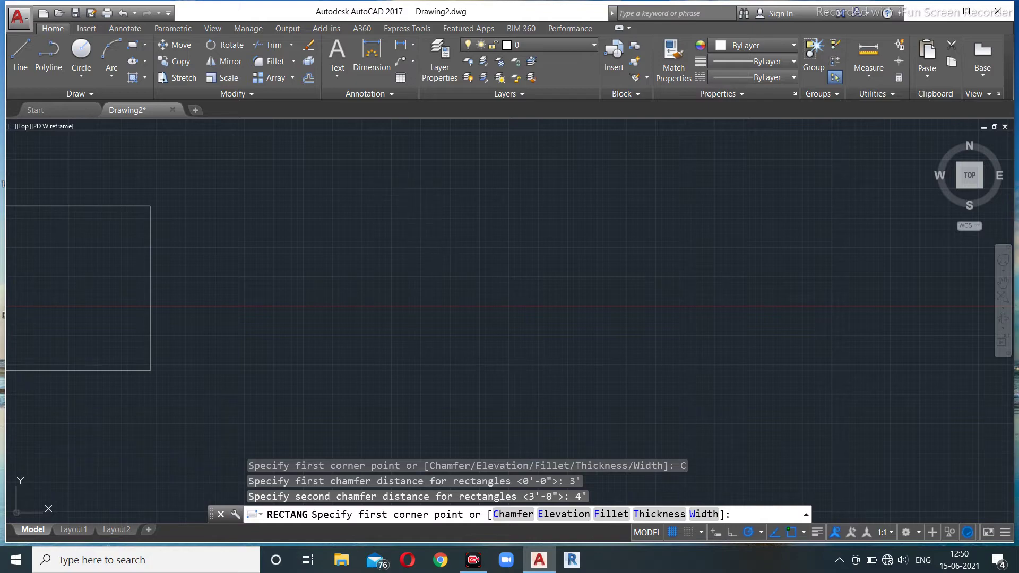
{"action": "left_click", "coordinate": [407, 195]}
{"action": "left_click", "coordinate": [638, 417]}
{"action": "scroll", "coordinate": [655, 395], "scroll_direction": "up", "scroll_amount": 5}
{"action": "scroll", "coordinate": [655, 395], "scroll_direction": "up", "scroll_amount": 5}
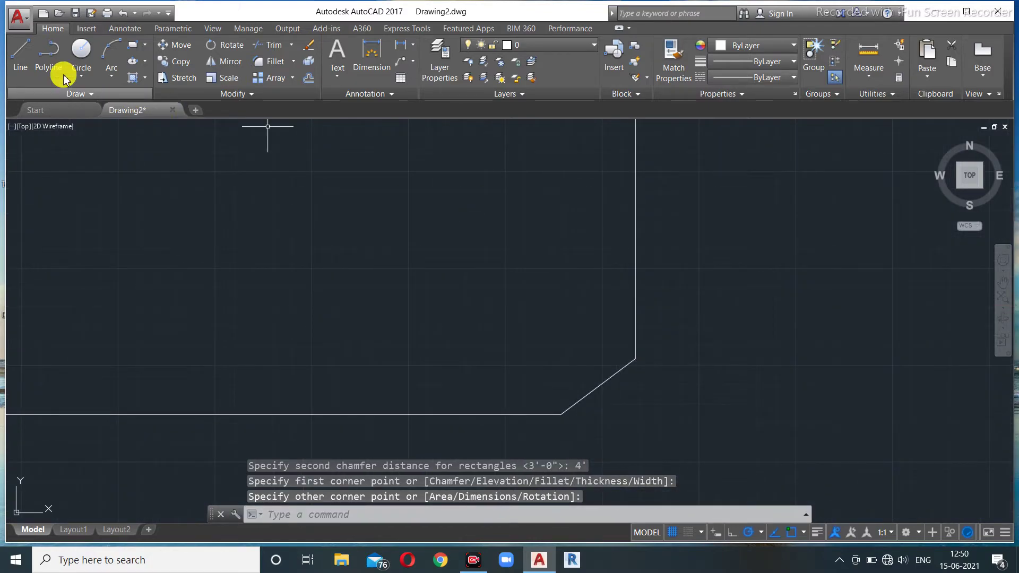
- Draw two lines from the lower-right chamfer's ends meeting at the original square corner
{"action": "left_click", "coordinate": [20, 53]}
{"action": "left_click", "coordinate": [558, 415]}
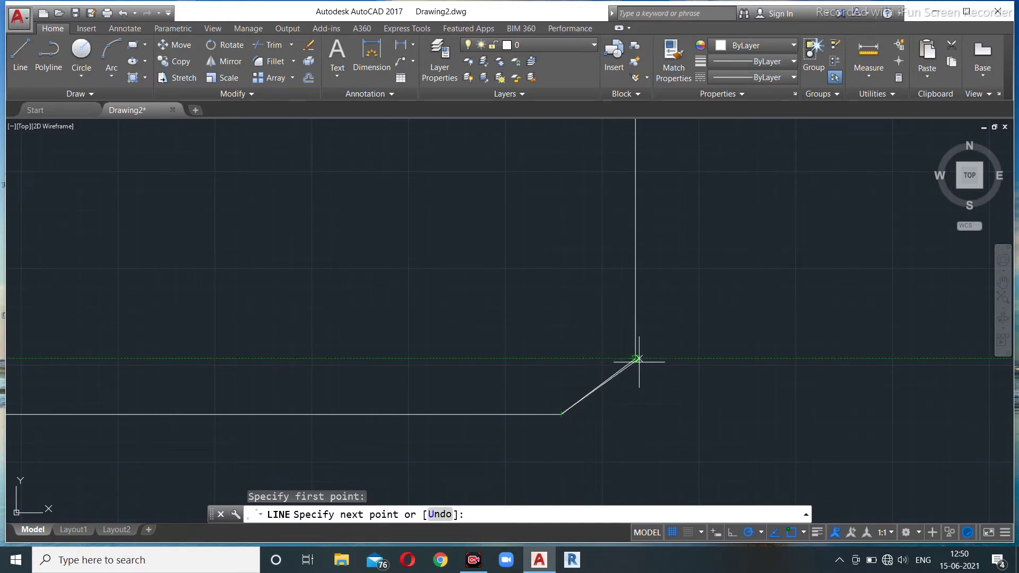
{"action": "left_click", "coordinate": [636, 414]}
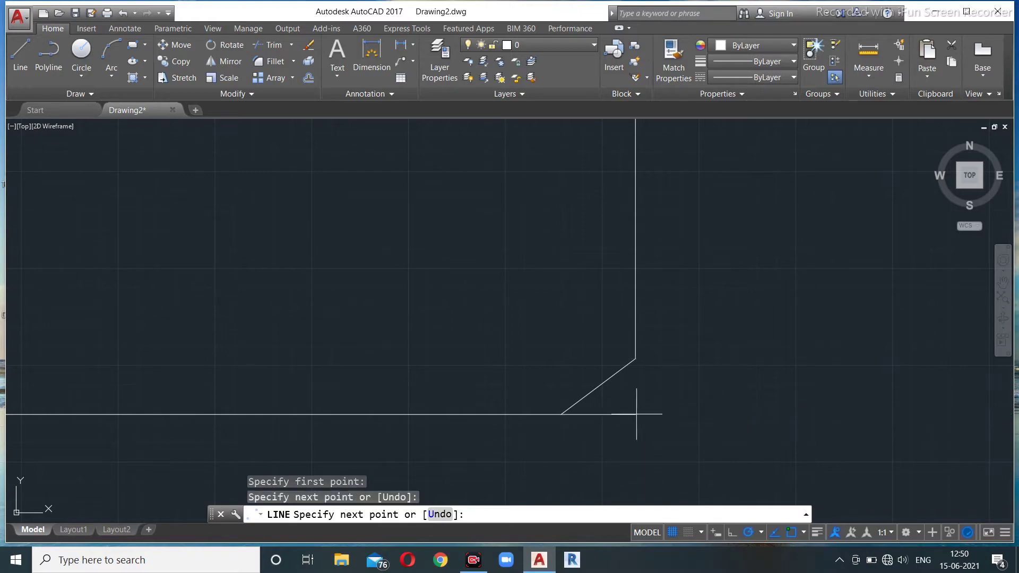
{"action": "left_click", "coordinate": [640, 363]}
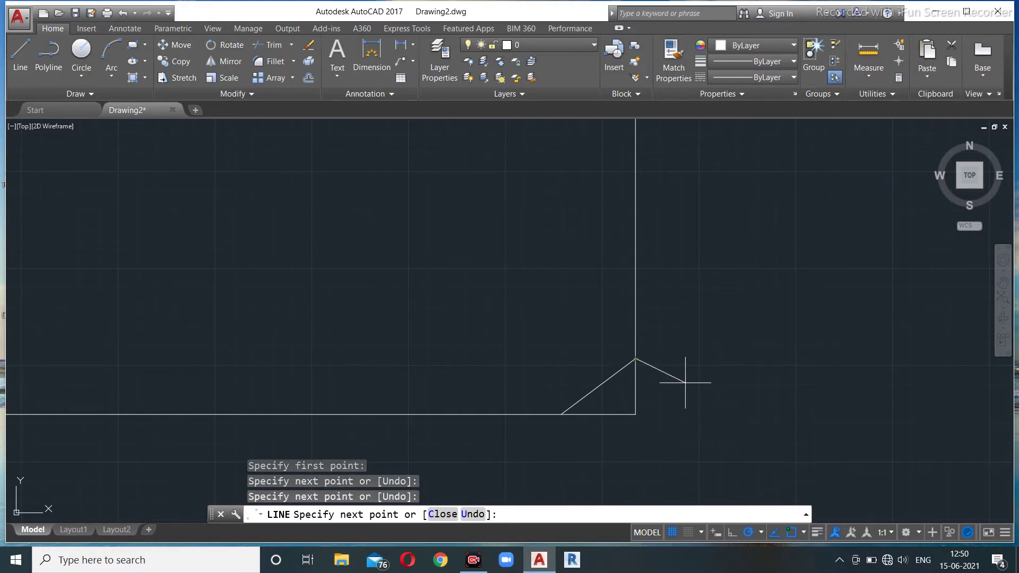
{"action": "key", "text": "Escape"}
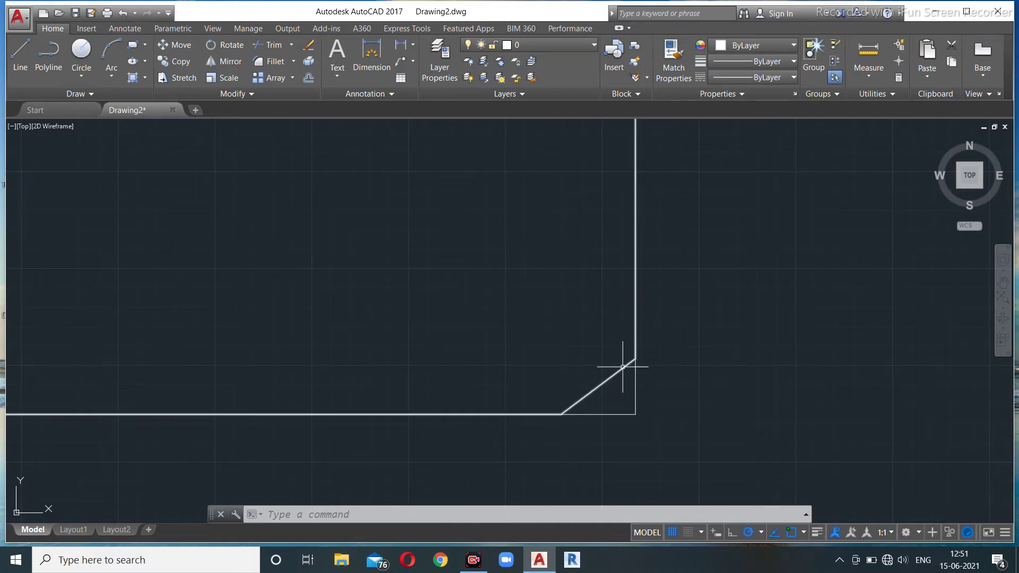
- Draw a rectangle with 10' fillet-radius rounded corners beside the chamfered one
{"action": "scroll", "coordinate": [620, 362], "scroll_direction": "down", "scroll_amount": 5}
{"action": "scroll", "coordinate": [274, 376], "scroll_direction": "up", "scroll_amount": 8}
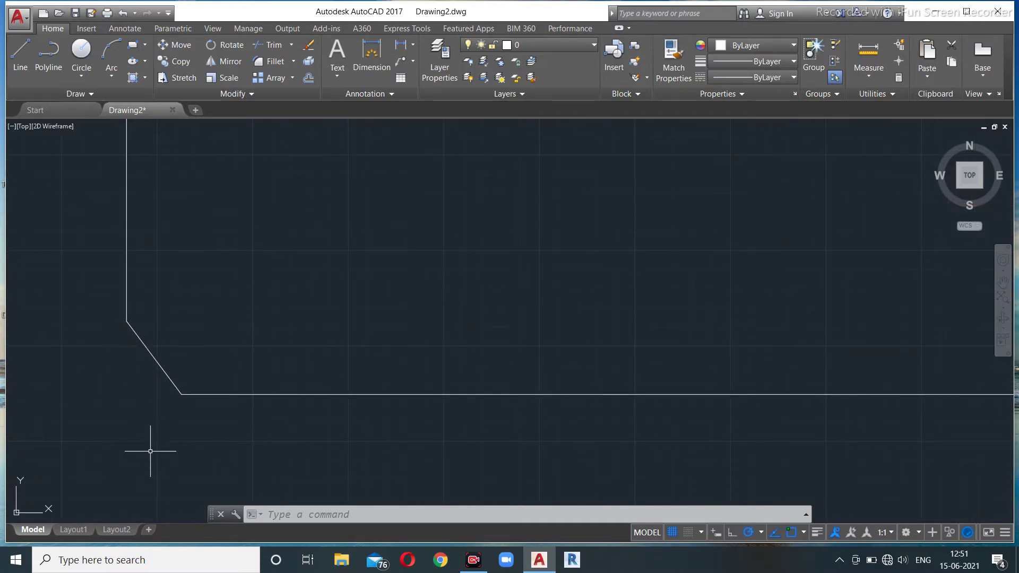
{"action": "scroll", "coordinate": [211, 364], "scroll_direction": "down", "scroll_amount": 7}
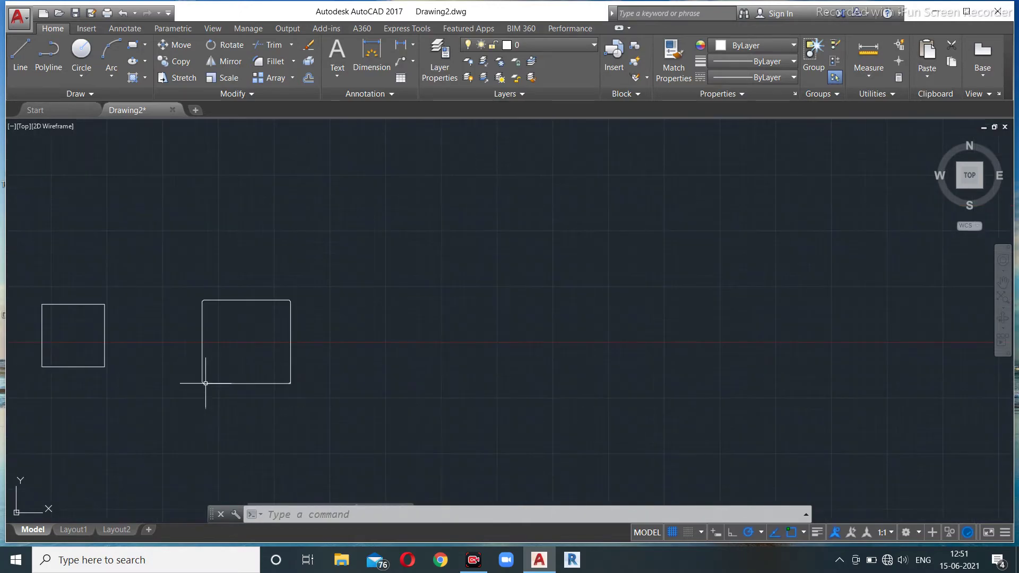
{"action": "scroll", "coordinate": [279, 305], "scroll_direction": "up", "scroll_amount": 6}
{"action": "scroll", "coordinate": [282, 317], "scroll_direction": "down", "scroll_amount": 5}
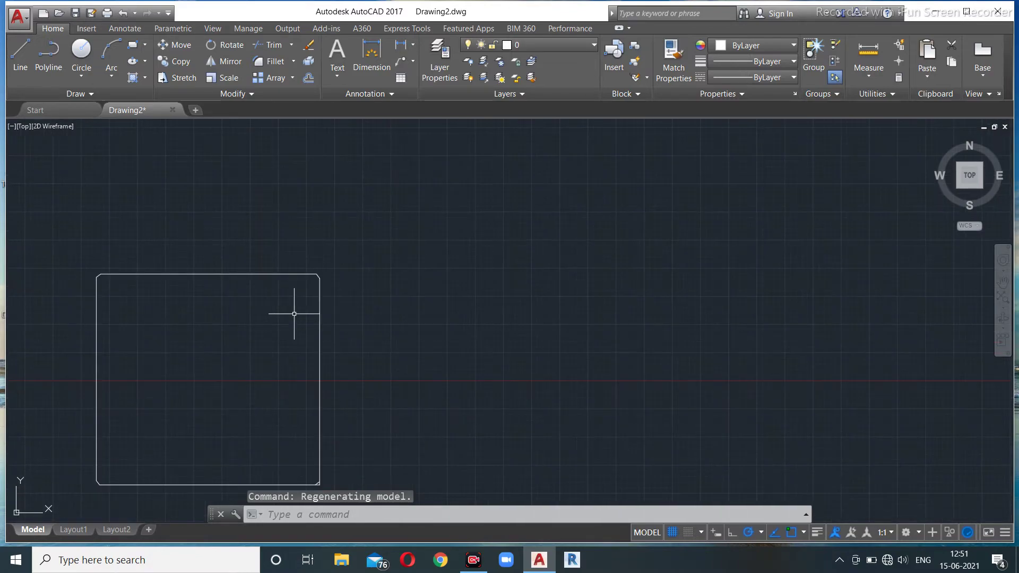
{"action": "middle_click_drag", "start_coordinate": [368, 326], "coordinate": [366, 298]}
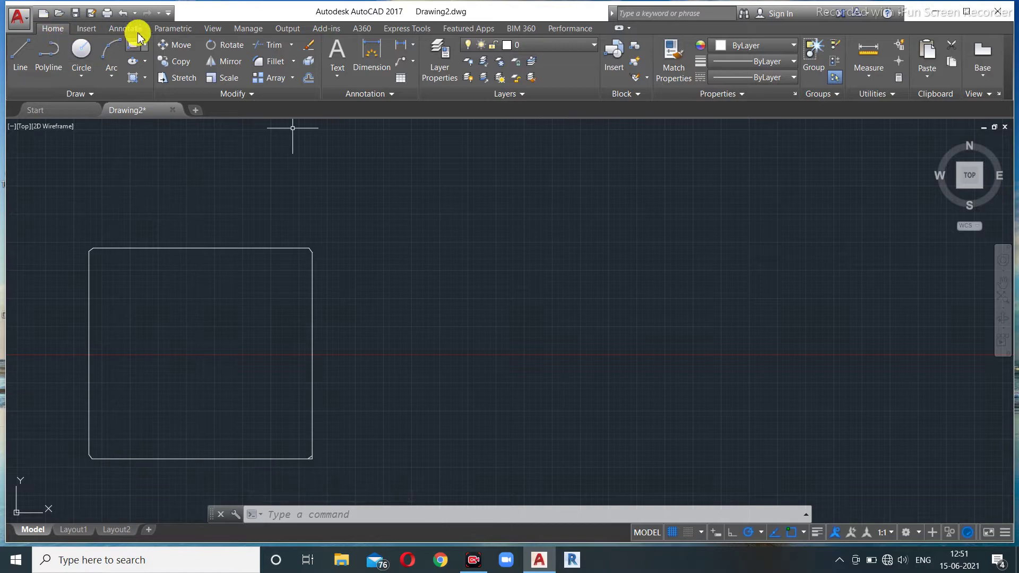
{"action": "left_click", "coordinate": [134, 49]}
{"action": "middle_click_drag", "start_coordinate": [373, 371], "coordinate": [341, 345]}
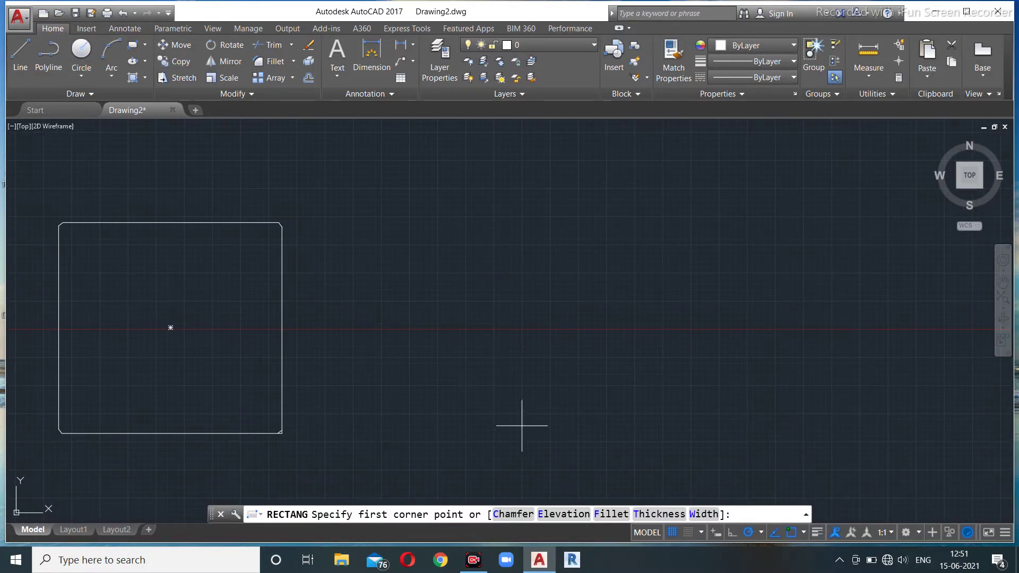
{"action": "left_click", "coordinate": [612, 514]}
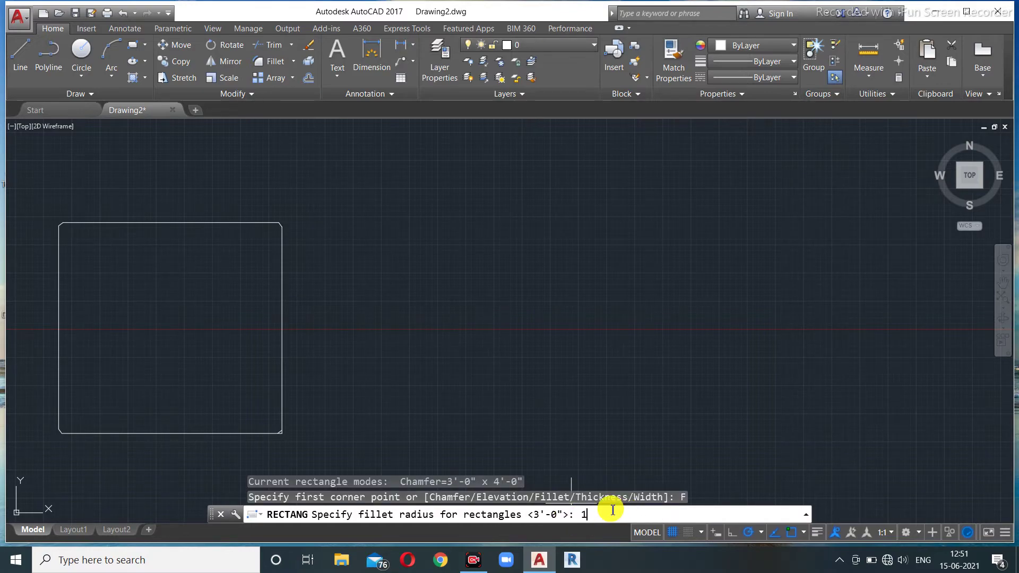
{"action": "key", "text": "Return"}
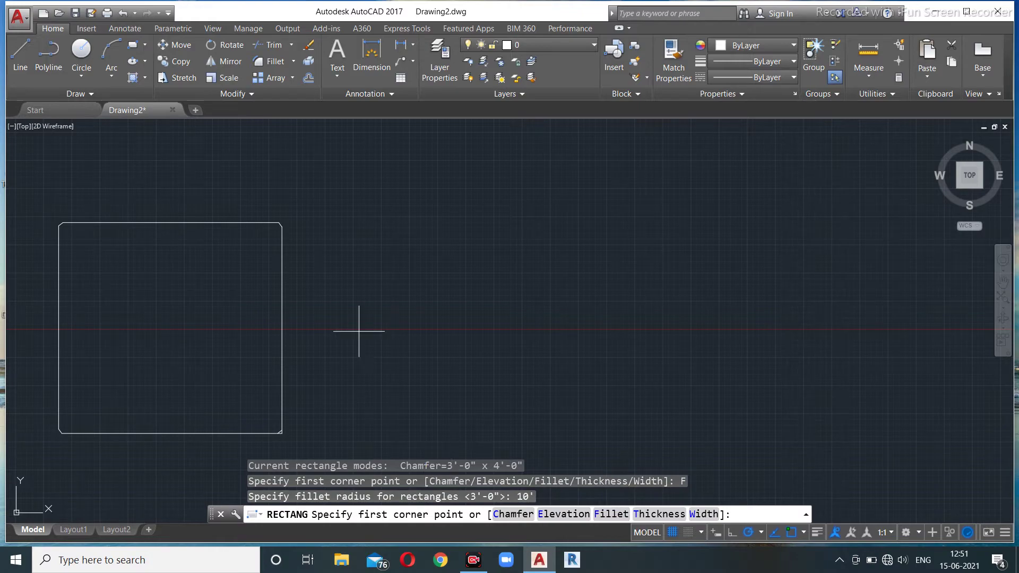
{"action": "left_click", "coordinate": [406, 212]}
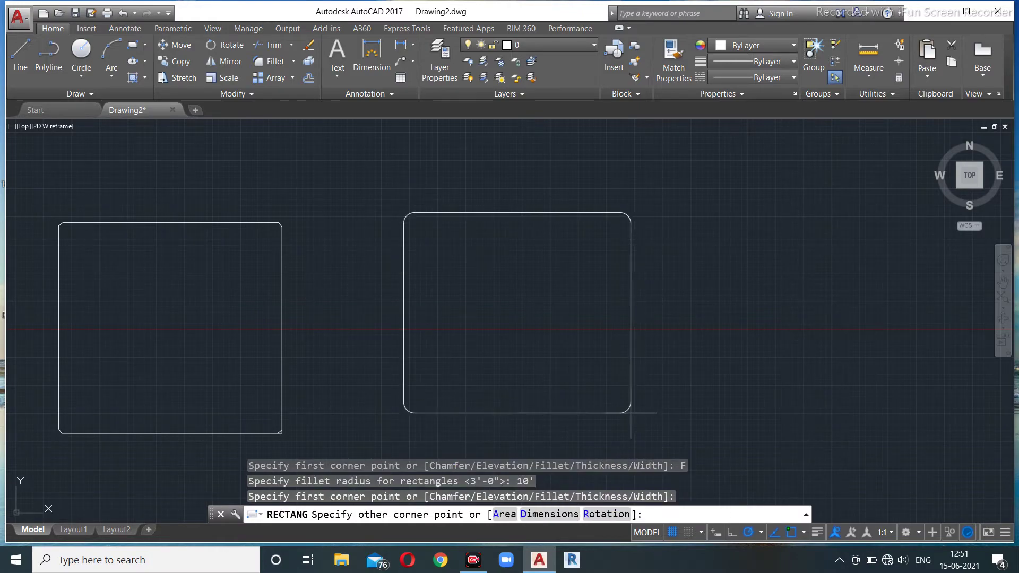
{"action": "left_click", "coordinate": [632, 414]}
- Zoom and pan so both rectangles are framed in view
{"action": "scroll", "coordinate": [640, 403], "scroll_direction": "up", "scroll_amount": 5}
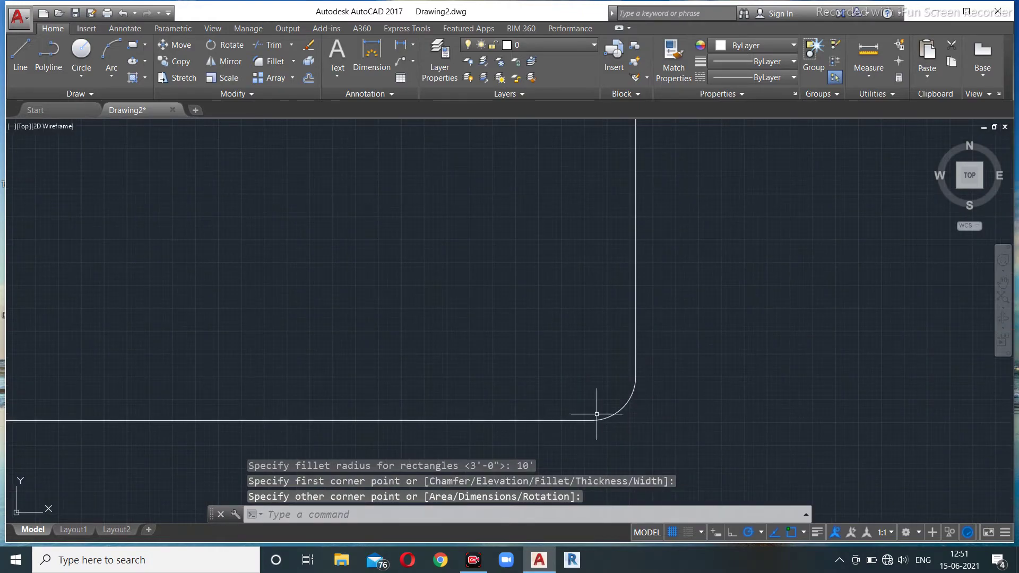
{"action": "scroll", "coordinate": [600, 421], "scroll_direction": "down", "scroll_amount": 5}
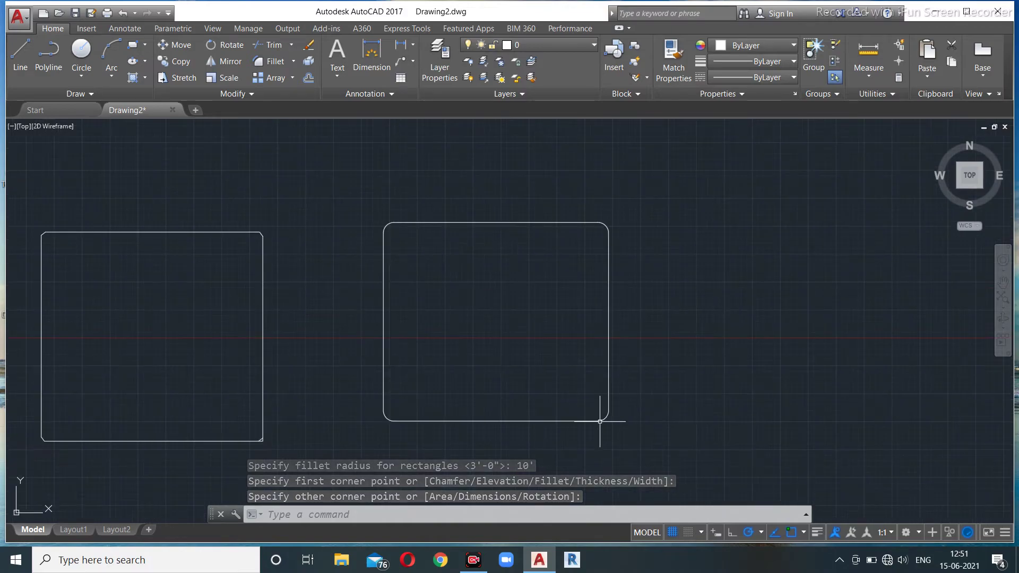
{"action": "mouse_move", "coordinate": [683, 396]}
{"action": "middle_mouse_down"}
{"action": "mouse_move", "coordinate": [511, 401]}
{"action": "mouse_move", "coordinate": [456, 417]}
{"action": "middle_mouse_up"}
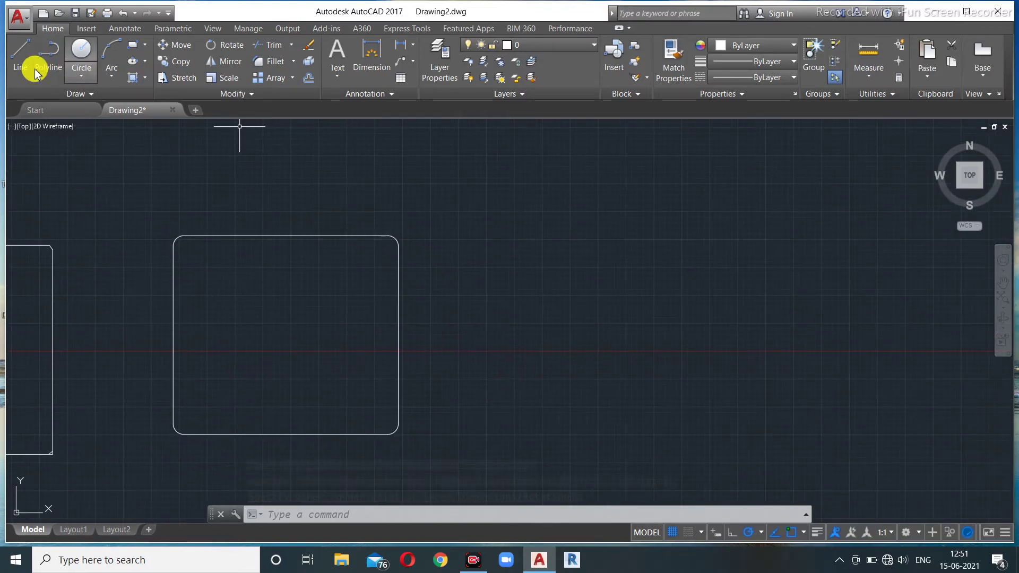
- Draw the square's top, left, bottom and right edges as lines, stopping short of the top
{"action": "left_click", "coordinate": [21, 58]}
{"action": "left_click", "coordinate": [650, 242]}
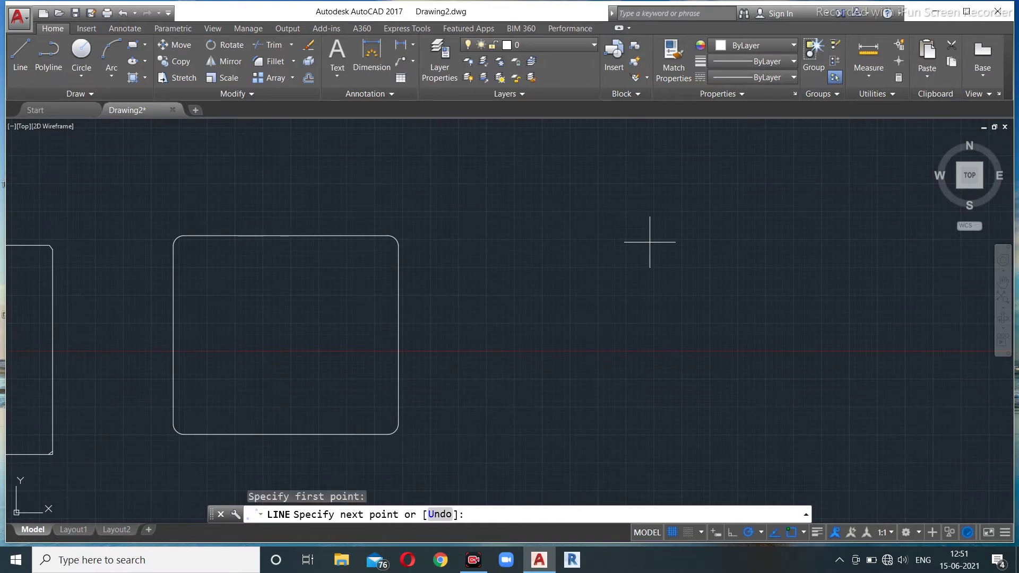
{"action": "left_click", "coordinate": [472, 242]}
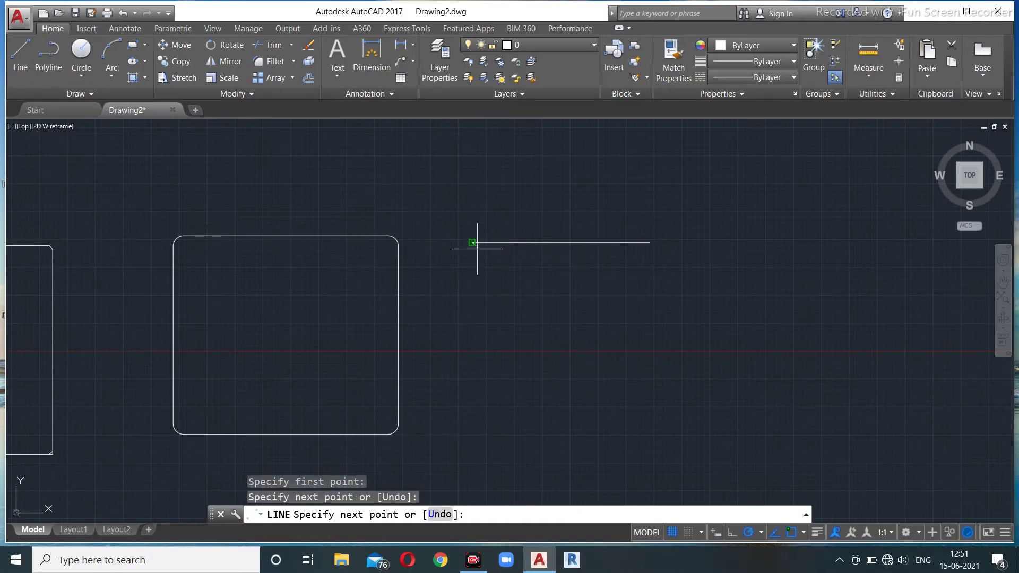
{"action": "left_click", "coordinate": [472, 424]}
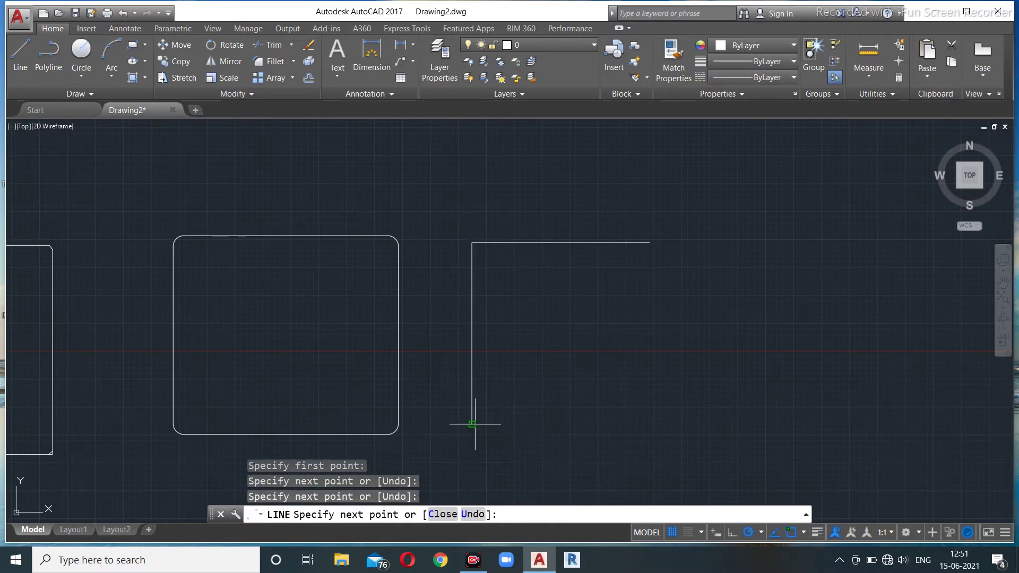
{"action": "left_click", "coordinate": [658, 424]}
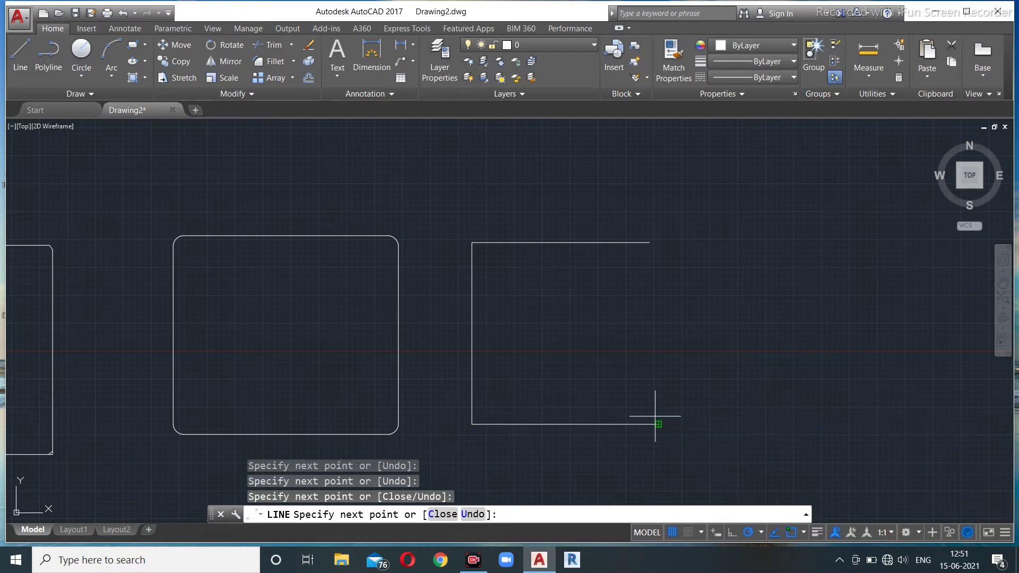
{"action": "left_click", "coordinate": [658, 255]}
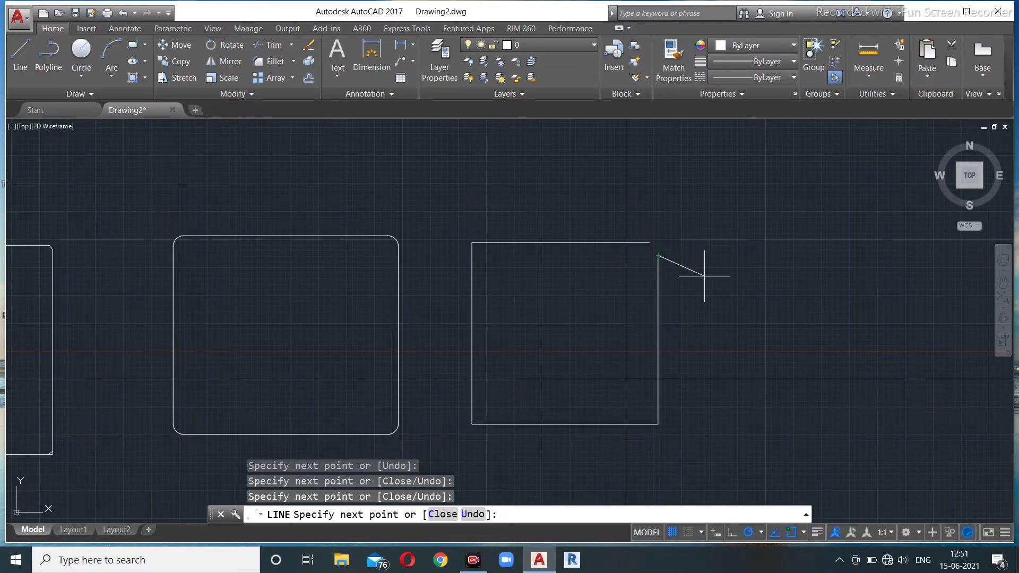
{"action": "key", "text": "Escape"}
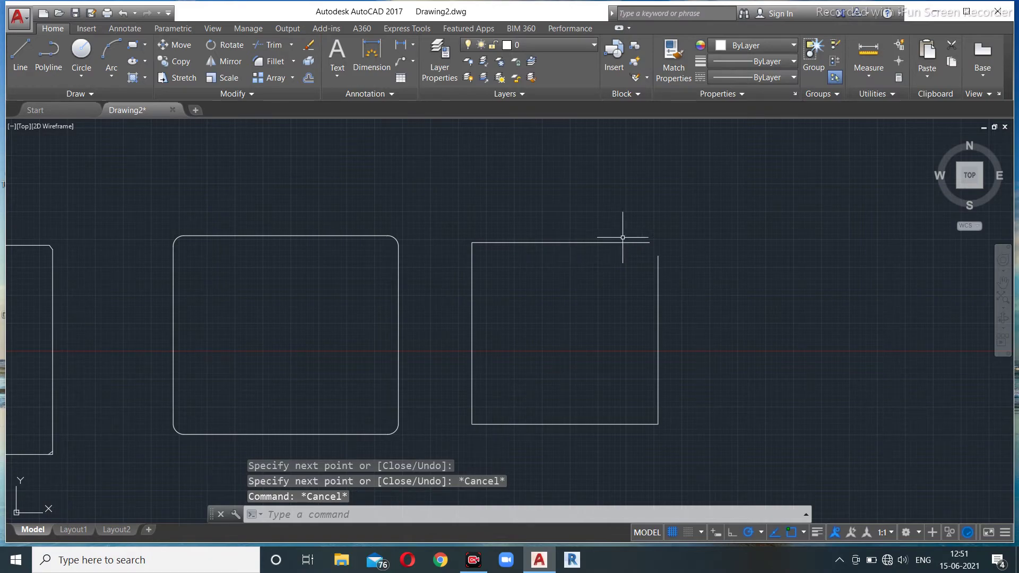
- Fillet the top and right lines with radius 0 to close the square's corner
{"action": "type", "text": "f"}
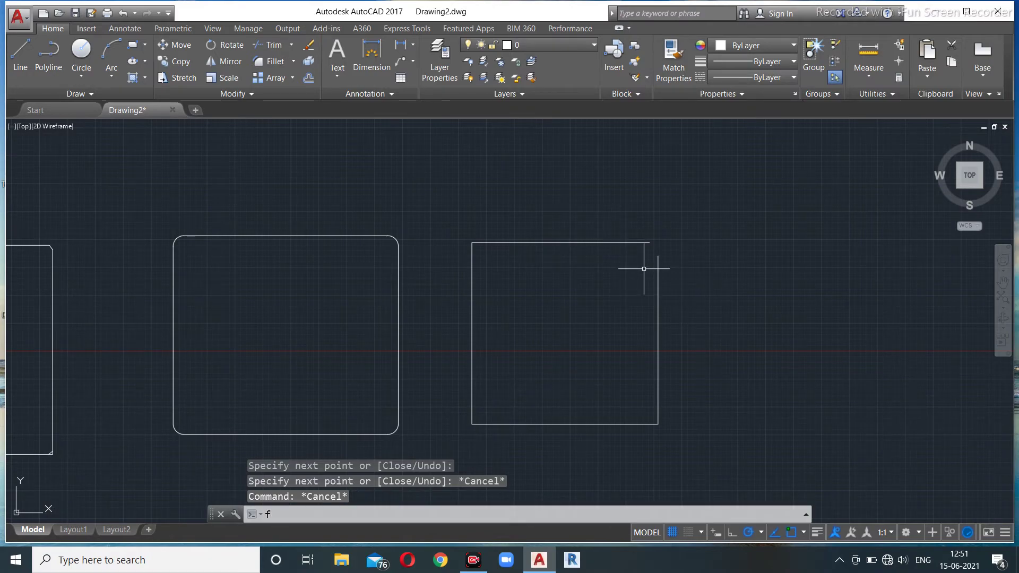
{"action": "key", "text": "Return"}
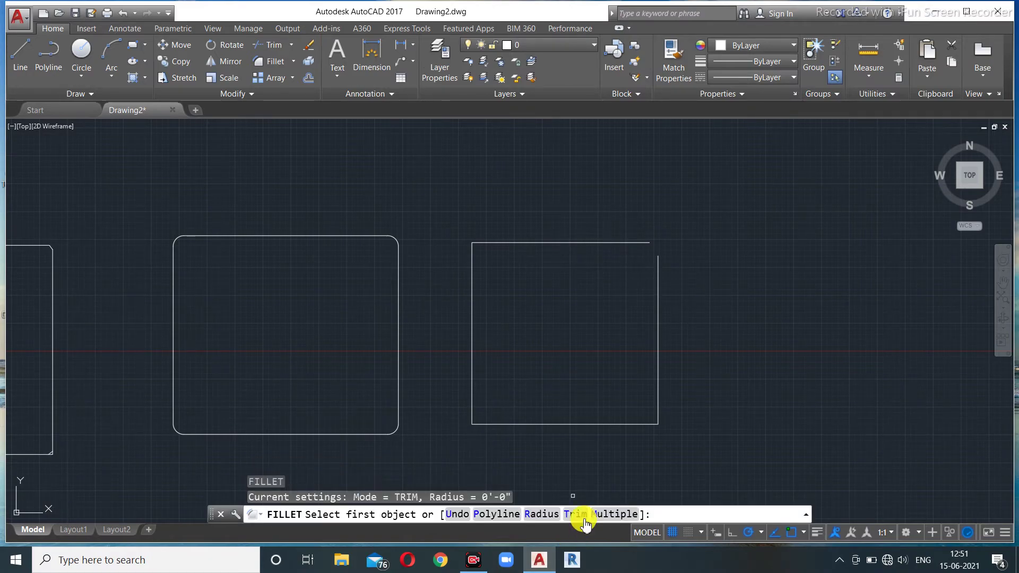
{"action": "left_click", "coordinate": [540, 514]}
{"action": "key", "text": "Return"}
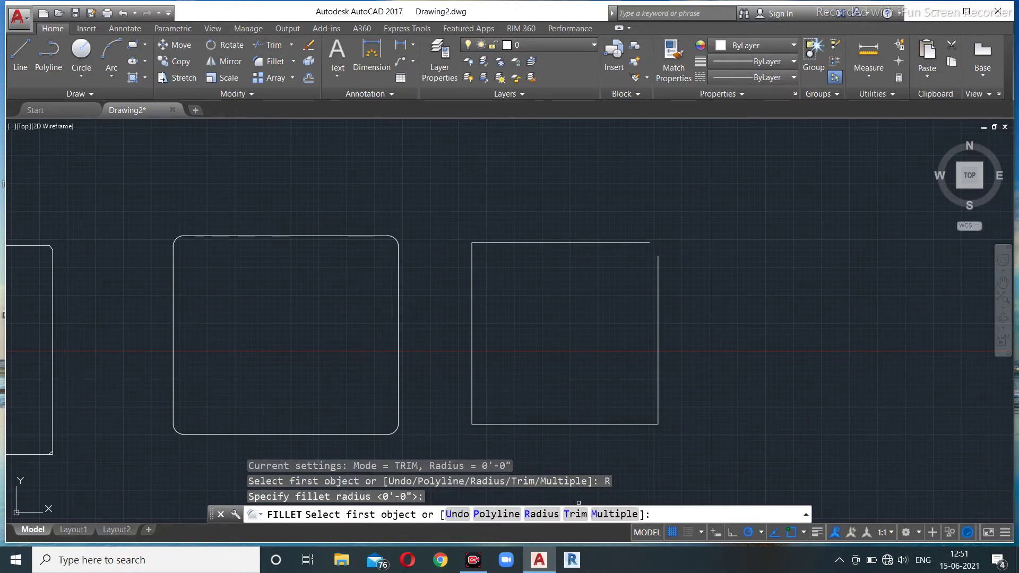
{"action": "left_click", "coordinate": [618, 243]}
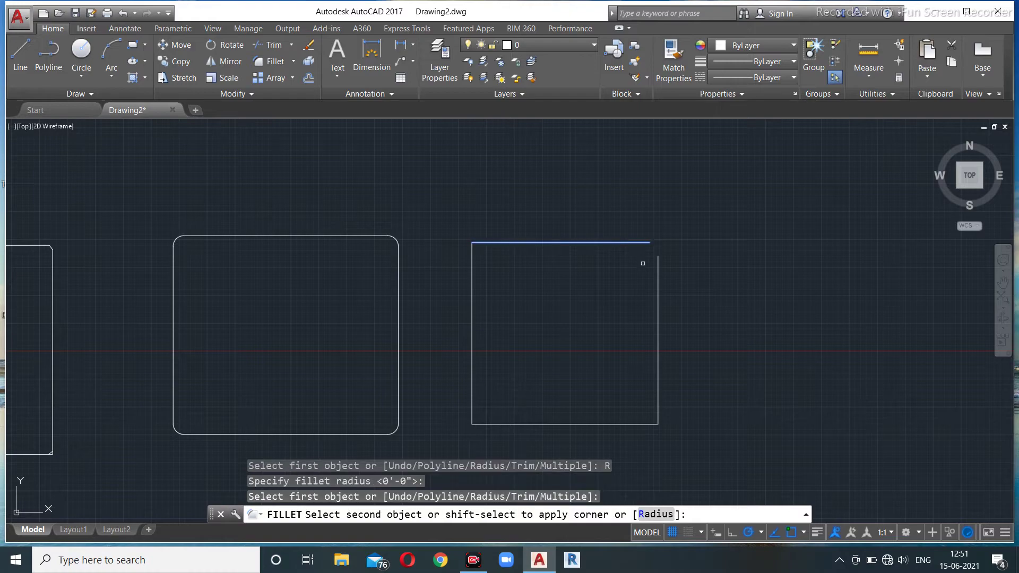
{"action": "left_click", "coordinate": [657, 282]}
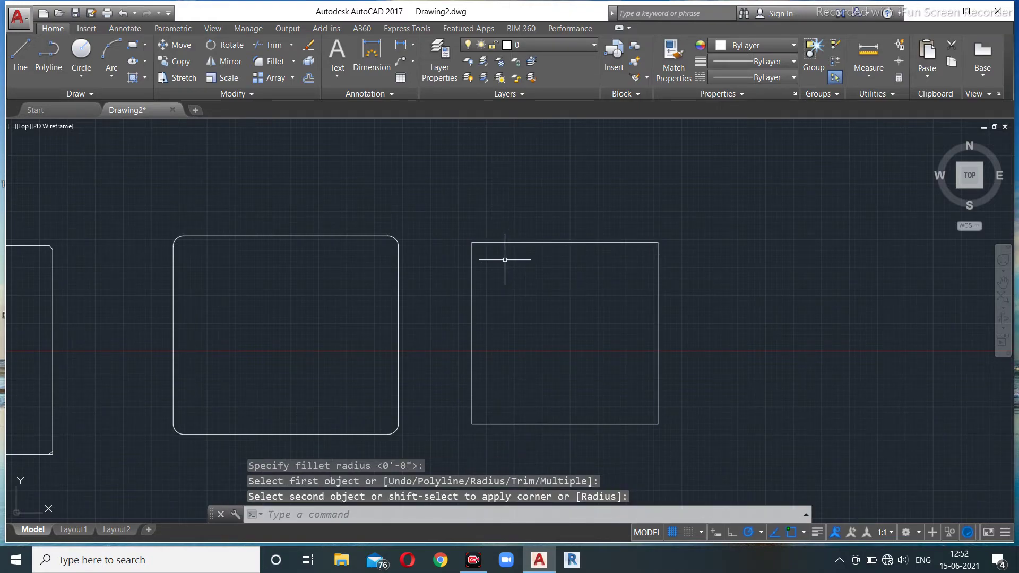
{"action": "scroll", "coordinate": [486, 207], "scroll_direction": "down", "scroll_amount": 2}
{"action": "key", "text": "Escape"}
{"action": "key", "text": "Escape"}
{"action": "key", "text": "Escape"}
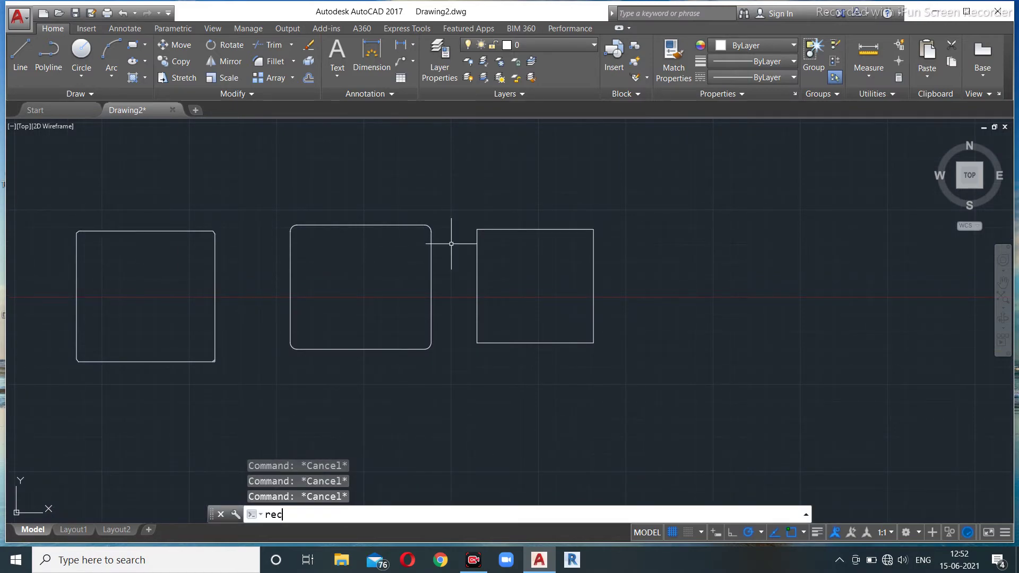
- Set the rectangle line width to 1' and draw a narrow, thick-lined rectangle
{"action": "key", "text": "Return"}
{"action": "middle_click_drag", "start_coordinate": [474, 396], "coordinate": [58, 376]}
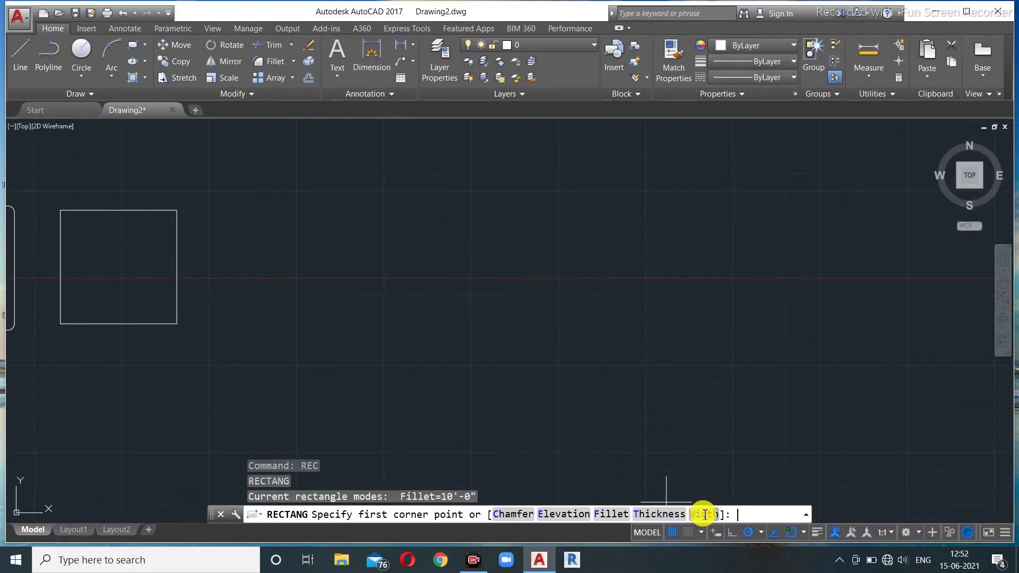
{"action": "left_click", "coordinate": [705, 514]}
{"action": "type", "text": "1'"}
{"action": "key", "text": "Return"}
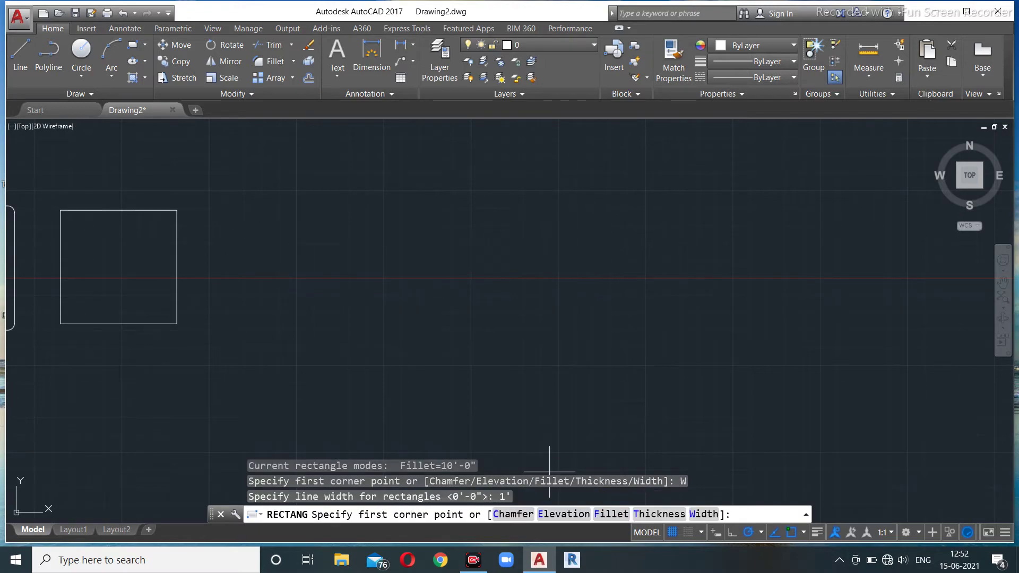
{"action": "left_click", "coordinate": [331, 212]}
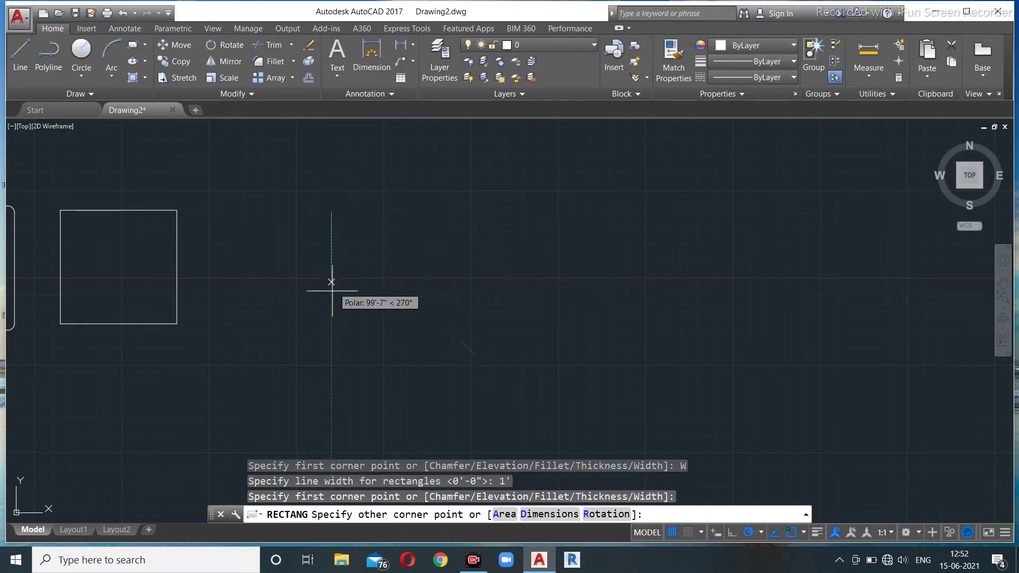
{"action": "left_click", "coordinate": [332, 354]}
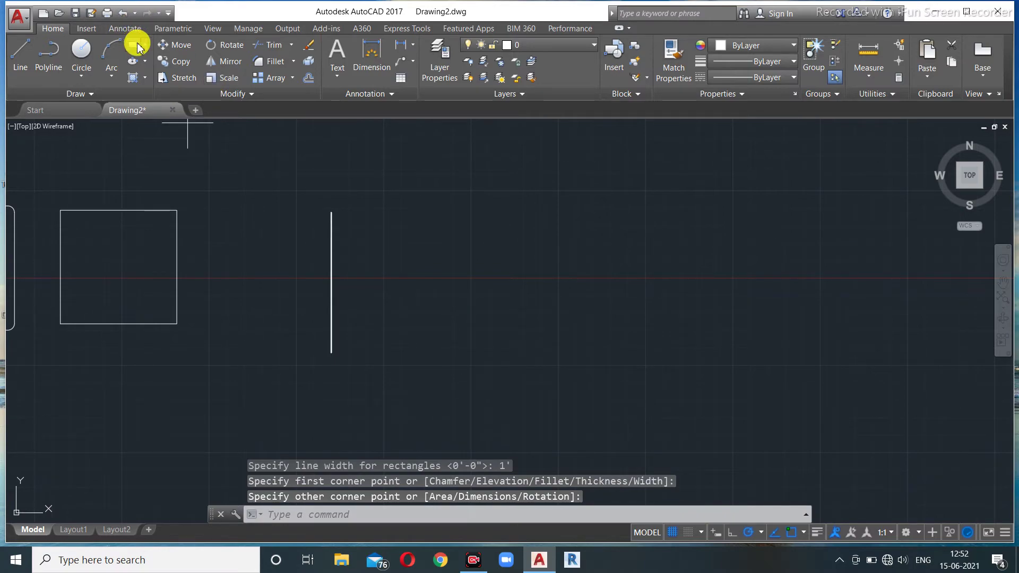
- Draw a large rounded rectangle with 1'-wide outlines and zoom to inspect its thick edges
{"action": "left_click", "coordinate": [136, 48]}
{"action": "left_click", "coordinate": [438, 203]}
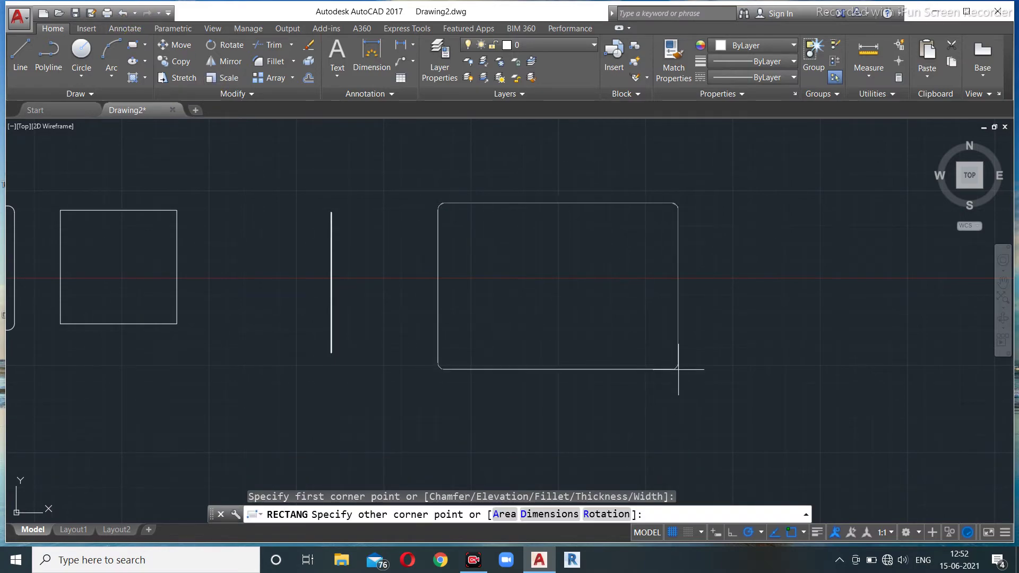
{"action": "left_click", "coordinate": [671, 364]}
{"action": "scroll", "coordinate": [427, 322], "scroll_direction": "up", "scroll_amount": 15}
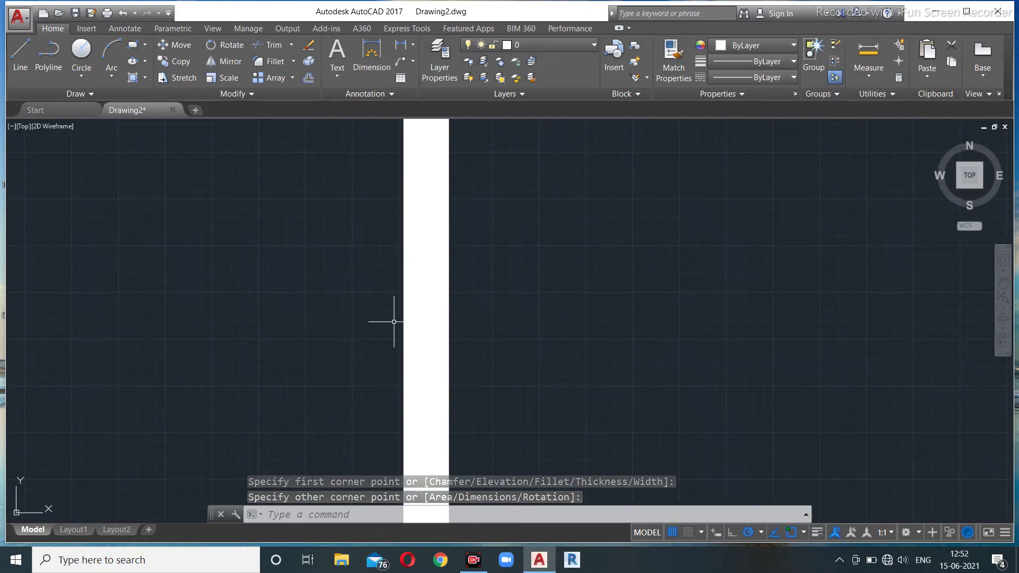
{"action": "scroll", "coordinate": [350, 308], "scroll_direction": "down", "scroll_amount": 5}
{"action": "scroll", "coordinate": [342, 301], "scroll_direction": "down", "scroll_amount": 4}
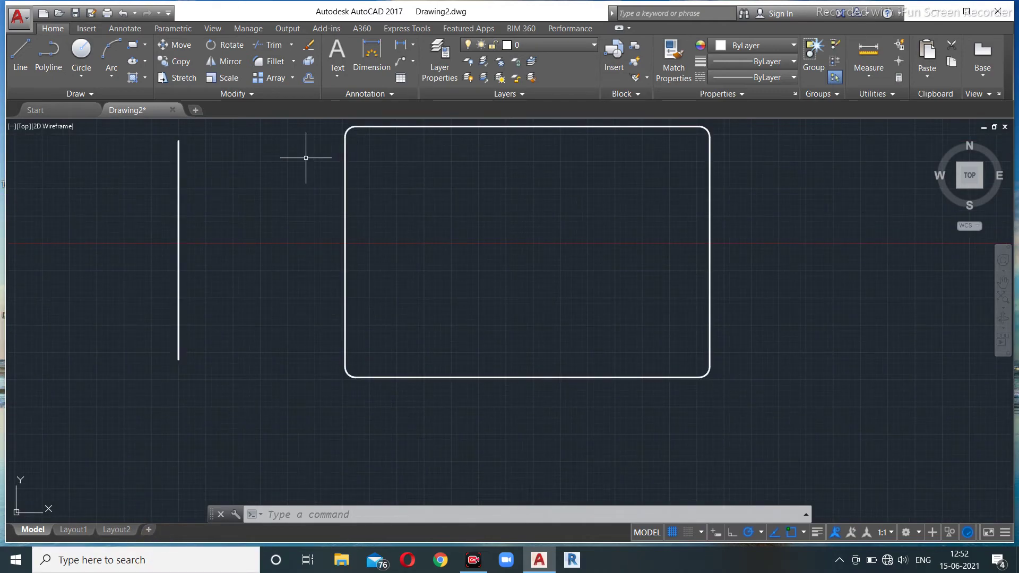
- Cancel, restart RECTANG with rec, and pan so the rounded rectangle sits on the left
{"action": "key", "text": "Escape"}
{"action": "key", "text": "Escape"}
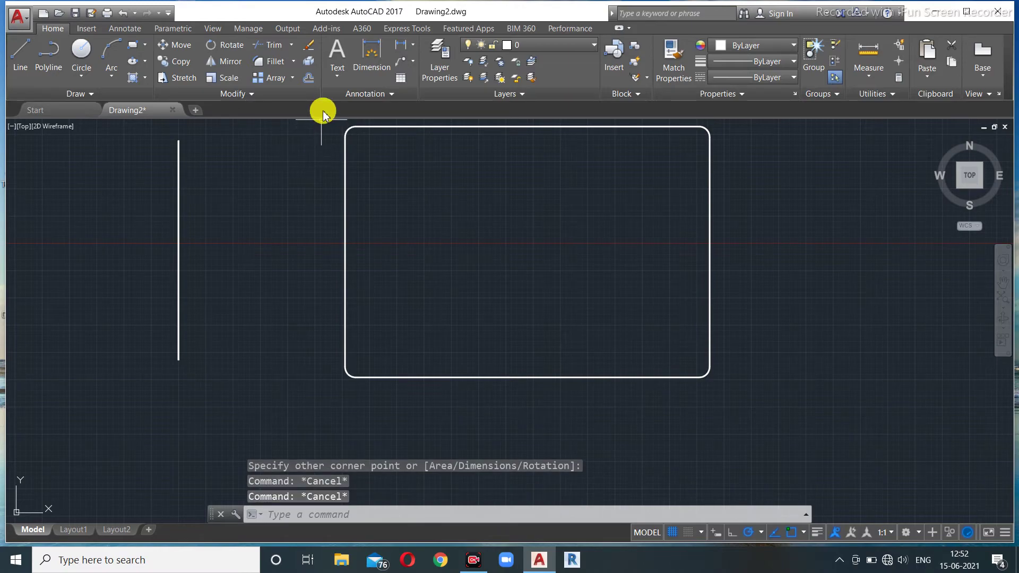
{"action": "type", "text": "rec"}
{"action": "key", "text": "Return"}
{"action": "scroll", "coordinate": [509, 273], "scroll_direction": "down", "scroll_amount": 2}
{"action": "middle_click_drag", "start_coordinate": [510, 273], "coordinate": [231, 280]}
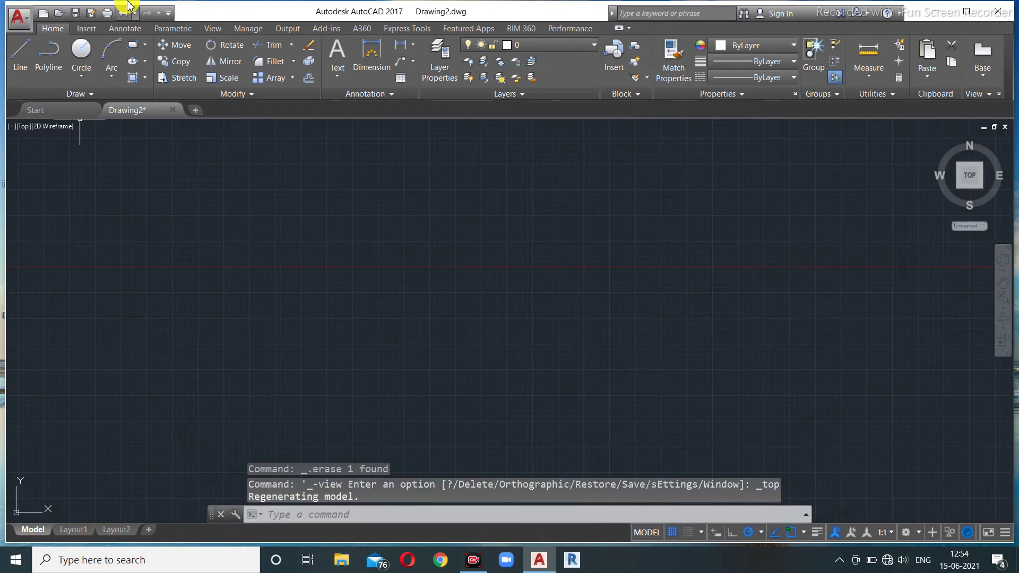
- Draw a new rounded rectangle at 100' elevation, restarting RECTANG once after a first corner
{"action": "left_click", "coordinate": [133, 45]}
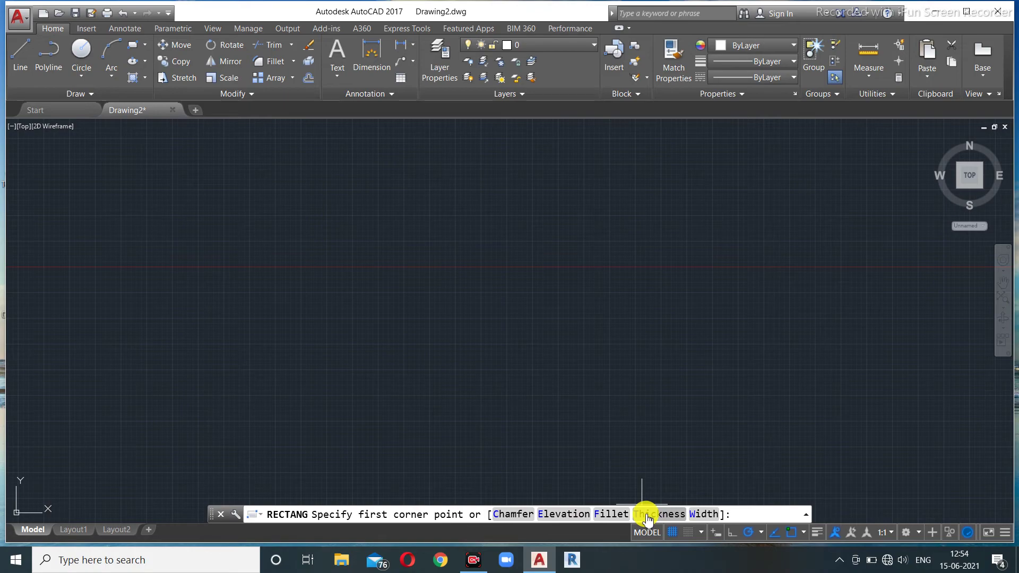
{"action": "left_click", "coordinate": [564, 514]}
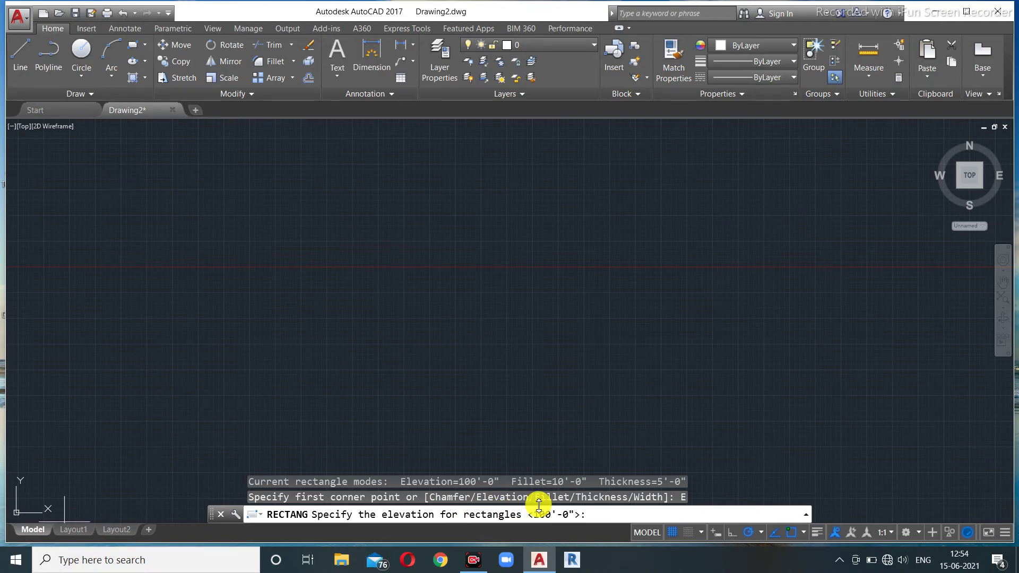
{"action": "key", "text": "Return"}
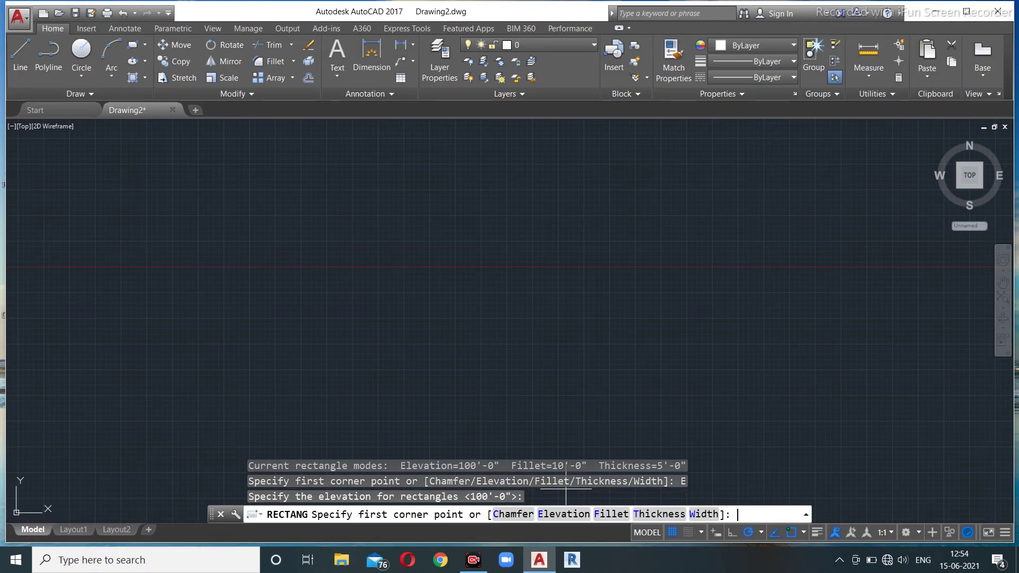
{"action": "left_click", "coordinate": [338, 218]}
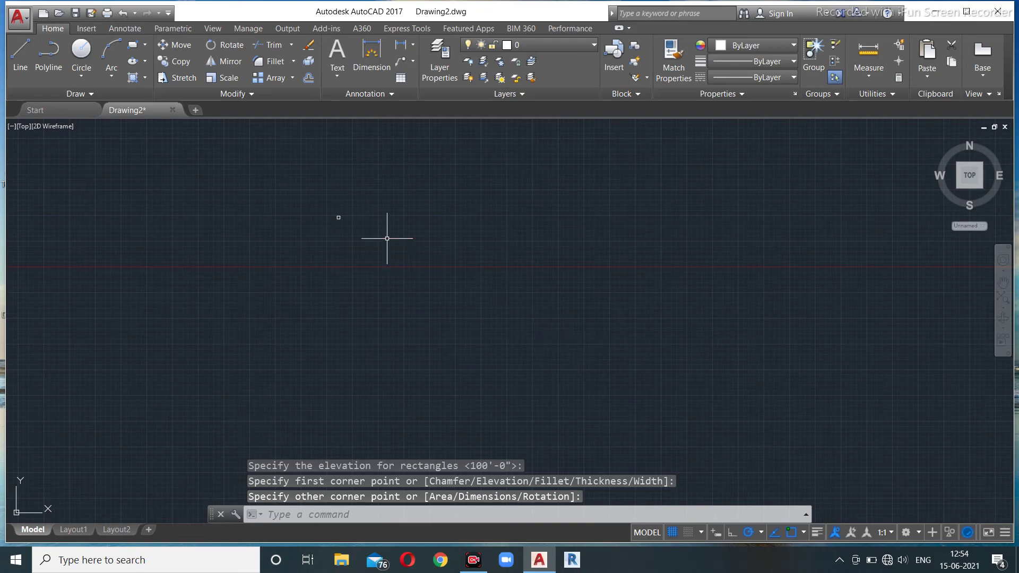
{"action": "left_click", "coordinate": [133, 47]}
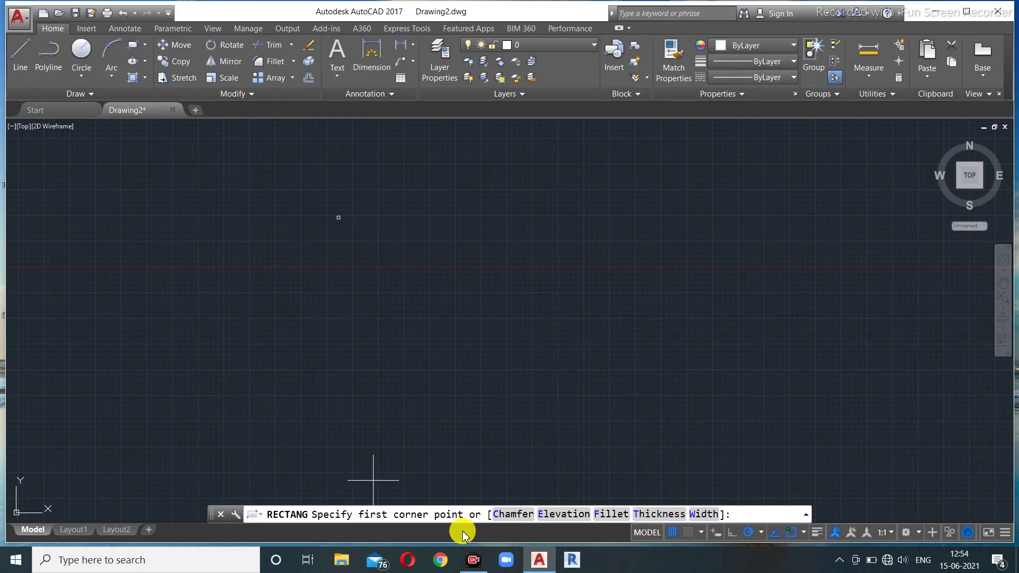
{"action": "left_click", "coordinate": [571, 515]}
{"action": "key", "text": "Return"}
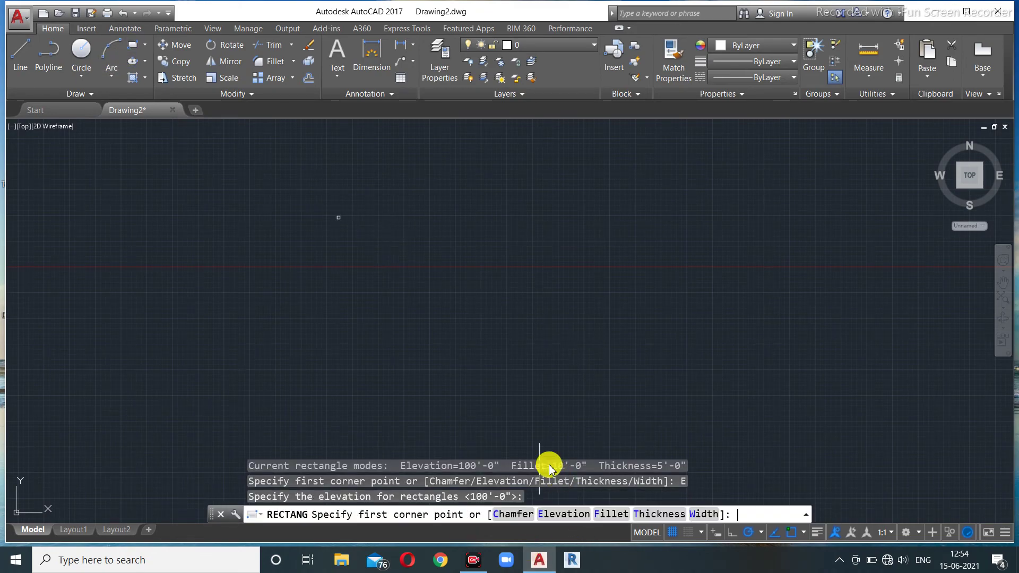
{"action": "left_click", "coordinate": [386, 249]}
{"action": "left_click", "coordinate": [662, 363]}
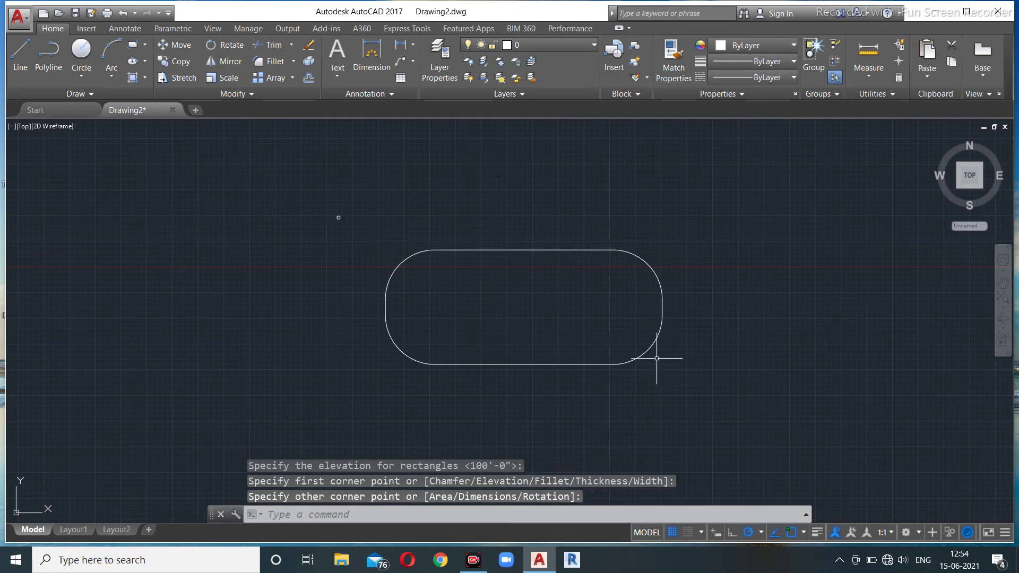
- Erase the small leftover square using a selection window
{"action": "key", "text": "Escape"}
{"action": "key", "text": "Escape"}
{"action": "left_click", "coordinate": [360, 182]}
{"action": "left_click", "coordinate": [277, 258]}
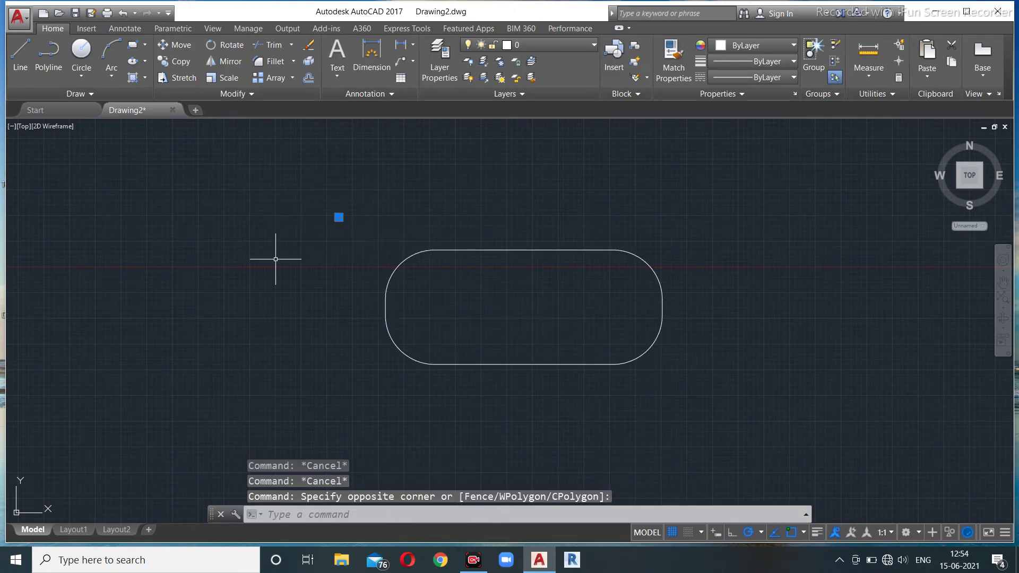
{"action": "key", "text": "Delete"}
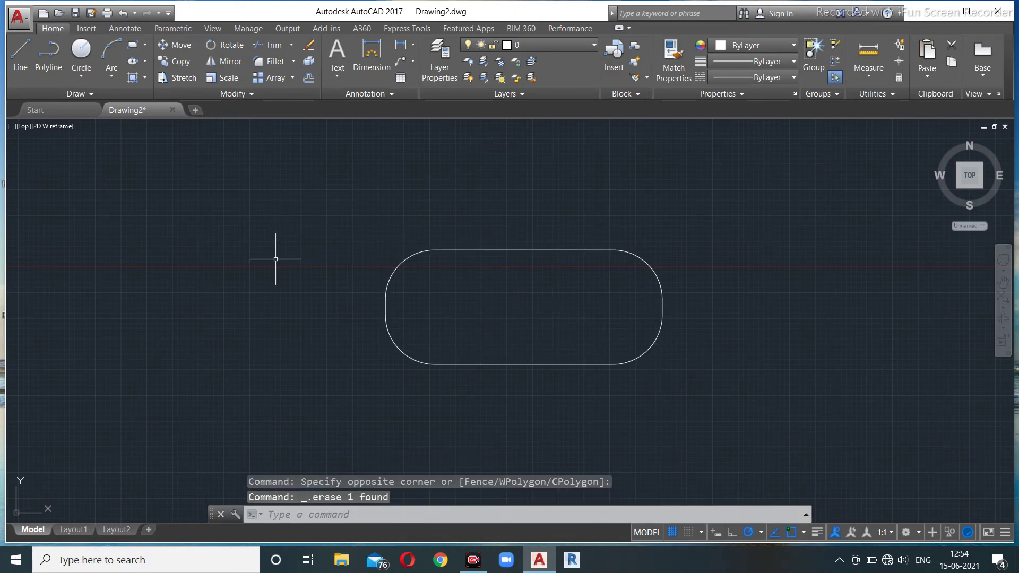
{"action": "left_click", "coordinate": [26, 127]}
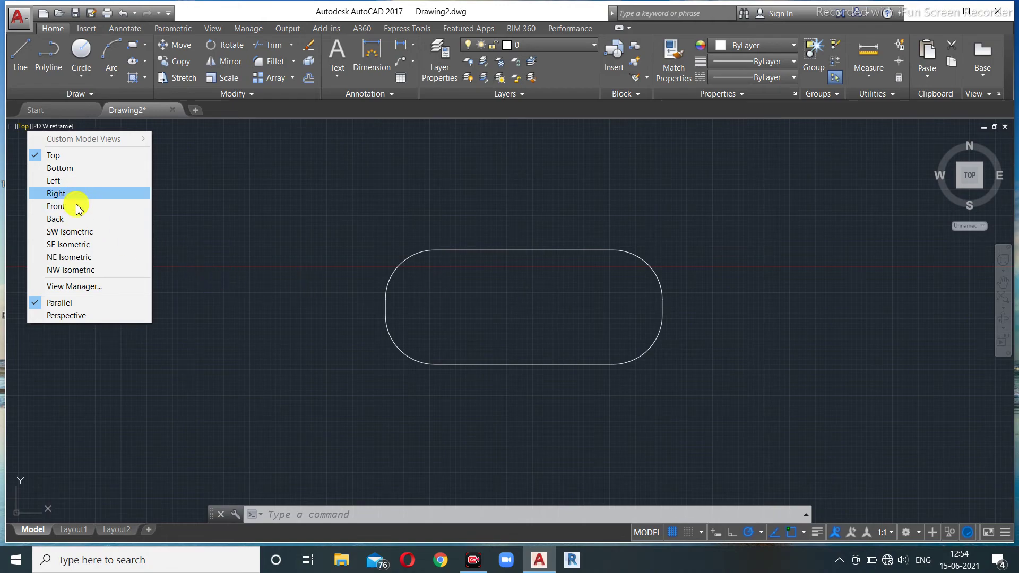
{"action": "left_click", "coordinate": [72, 232]}
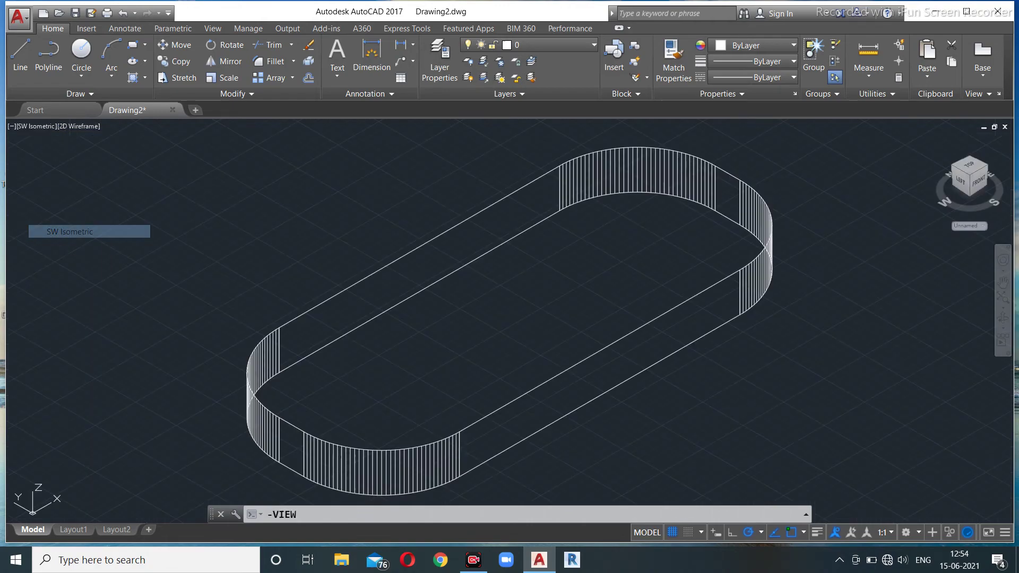
{"action": "scroll", "coordinate": [348, 276], "scroll_direction": "down", "scroll_amount": 4}
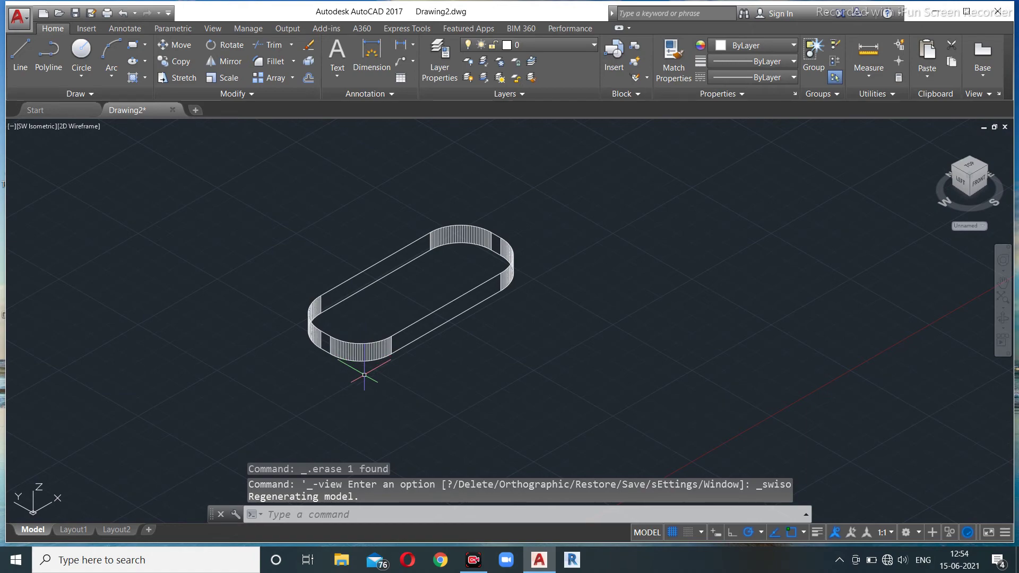
{"action": "middle_click_drag", "start_coordinate": [273, 382], "coordinate": [284, 319], "text": "shift"}
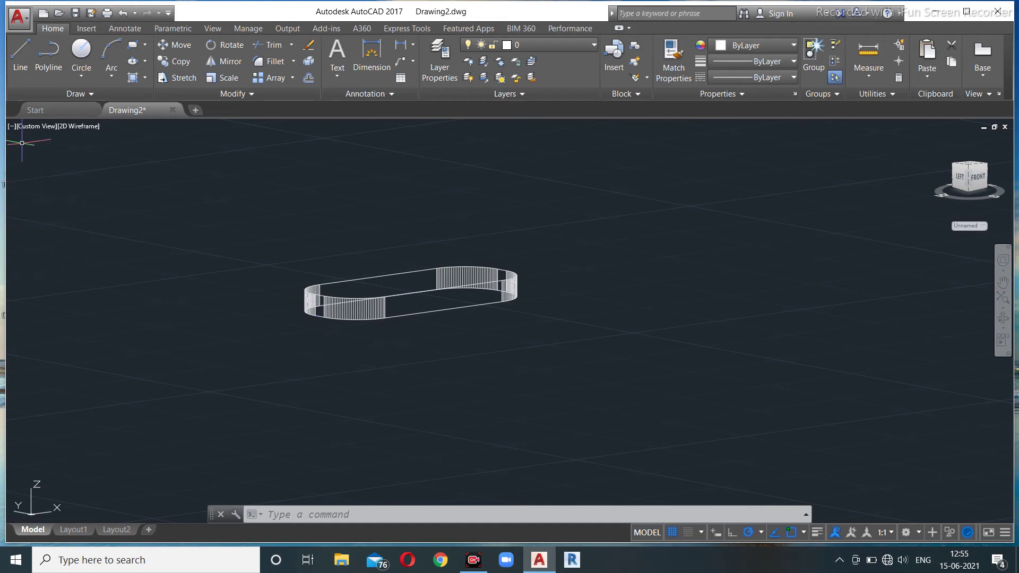
{"action": "left_click", "coordinate": [35, 132]}
{"action": "left_click", "coordinate": [59, 153]}
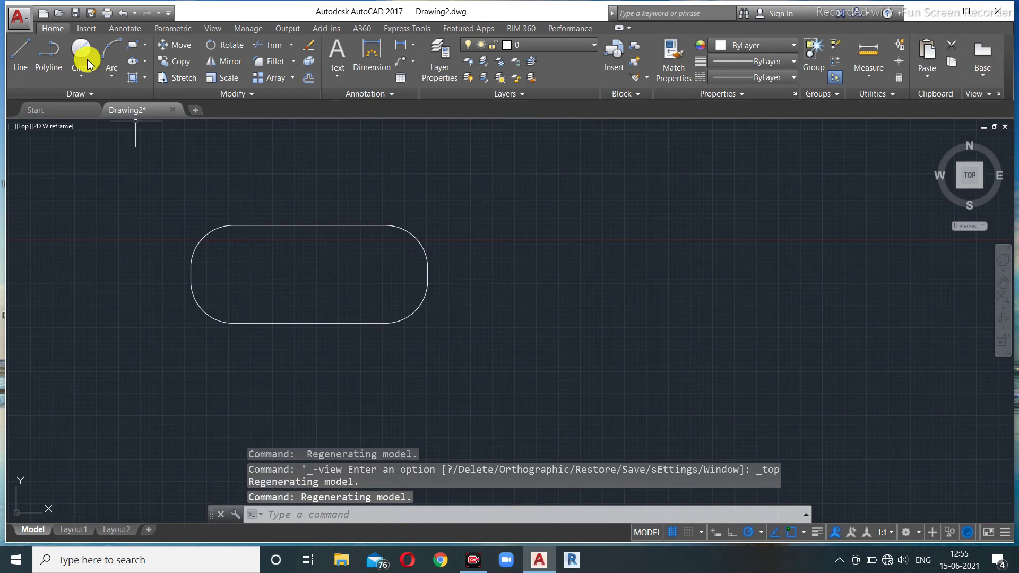
- Set rectangle thickness to 10' and draw a large rounded rectangle in empty space
{"action": "left_click", "coordinate": [133, 44]}
{"action": "left_click", "coordinate": [658, 514]}
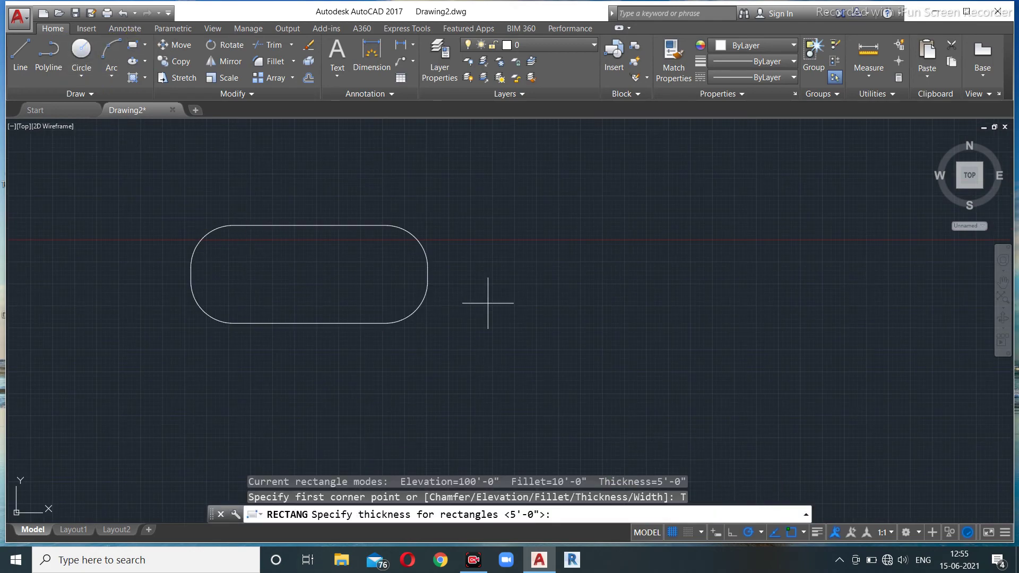
{"action": "left_click", "coordinate": [569, 508]}
{"action": "type", "text": "10'"}
{"action": "key", "text": "Return"}
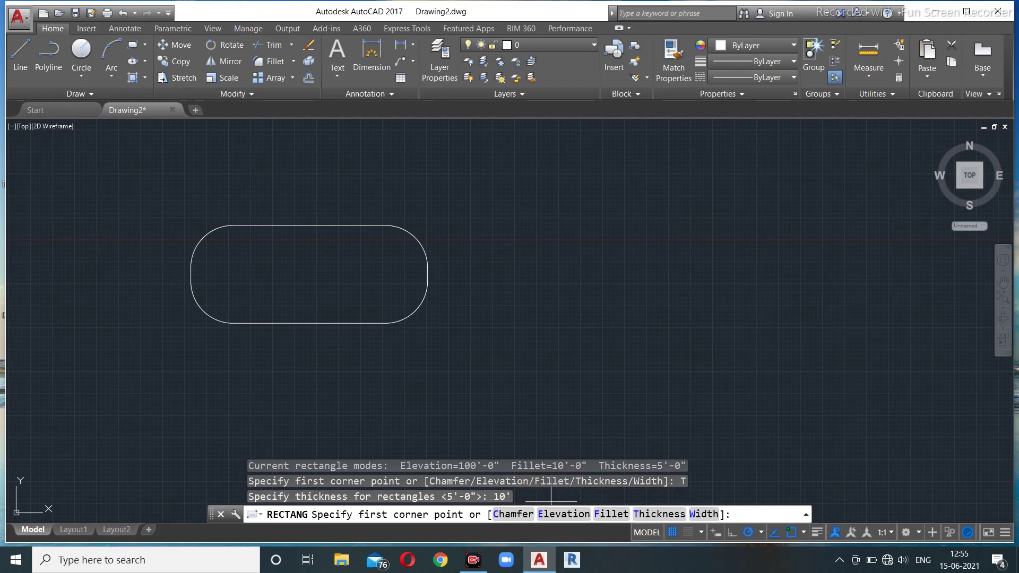
{"action": "middle_click_drag", "start_coordinate": [542, 334], "coordinate": [226, 372]}
{"action": "left_click", "coordinate": [276, 183]}
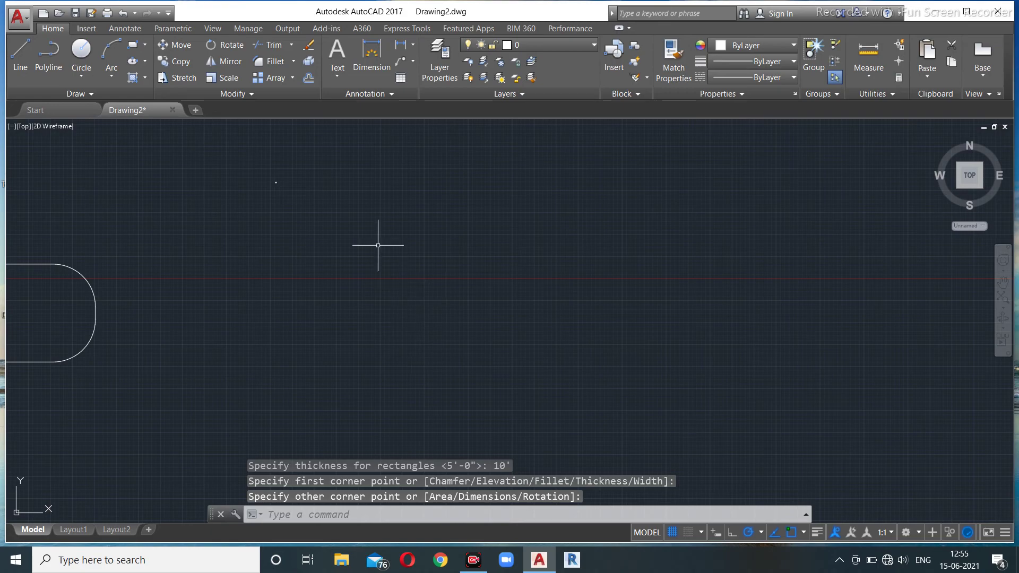
{"action": "left_click", "coordinate": [133, 45]}
{"action": "left_click", "coordinate": [380, 191]}
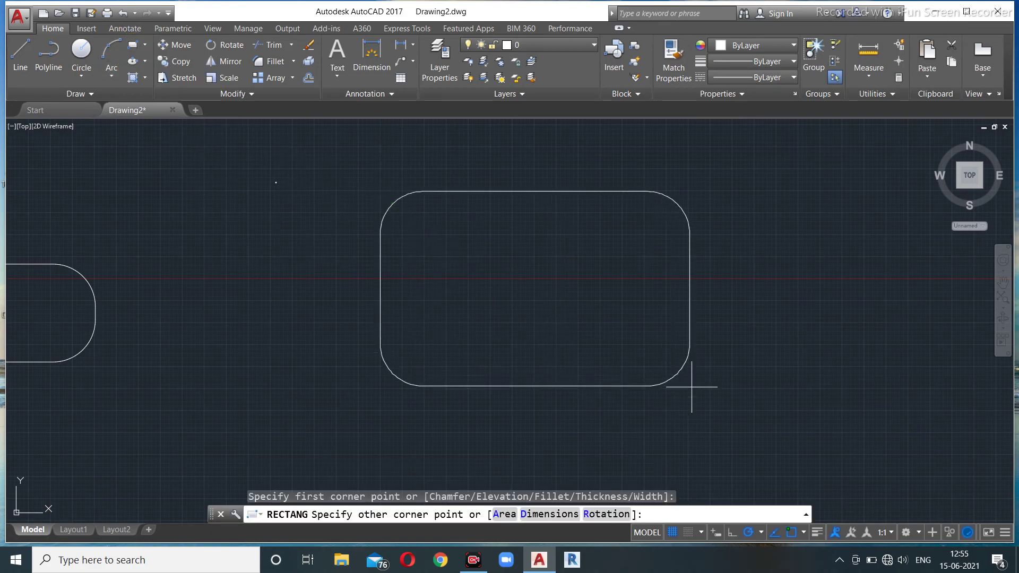
{"action": "left_click", "coordinate": [885, 434]}
- Erase the earlier rounded shape and the stray point with a selection window
{"action": "key", "text": "Escape"}
{"action": "key", "text": "Escape"}
{"action": "left_click", "coordinate": [313, 160]}
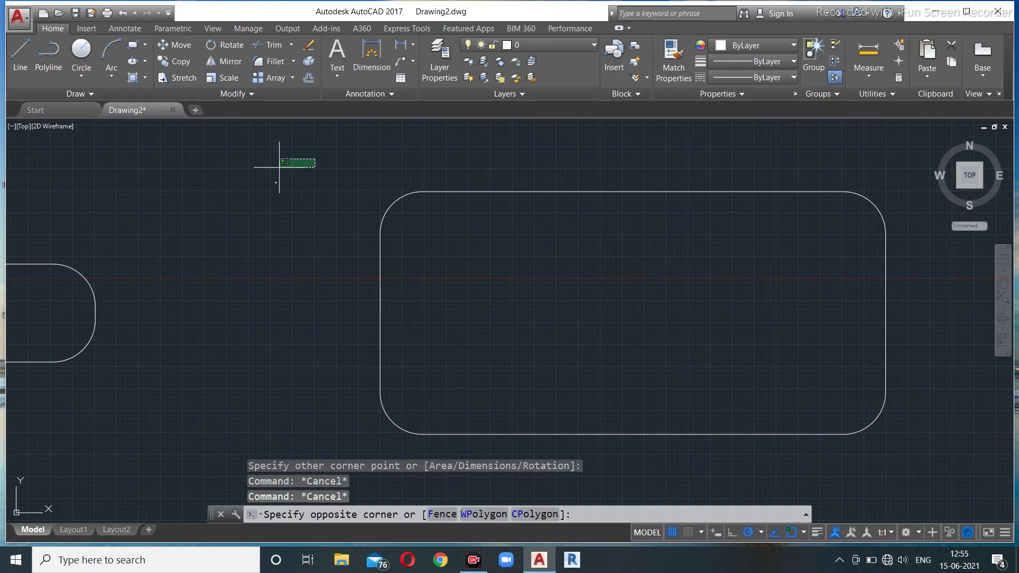
{"action": "left_click", "coordinate": [78, 388]}
{"action": "key", "text": "Delete"}
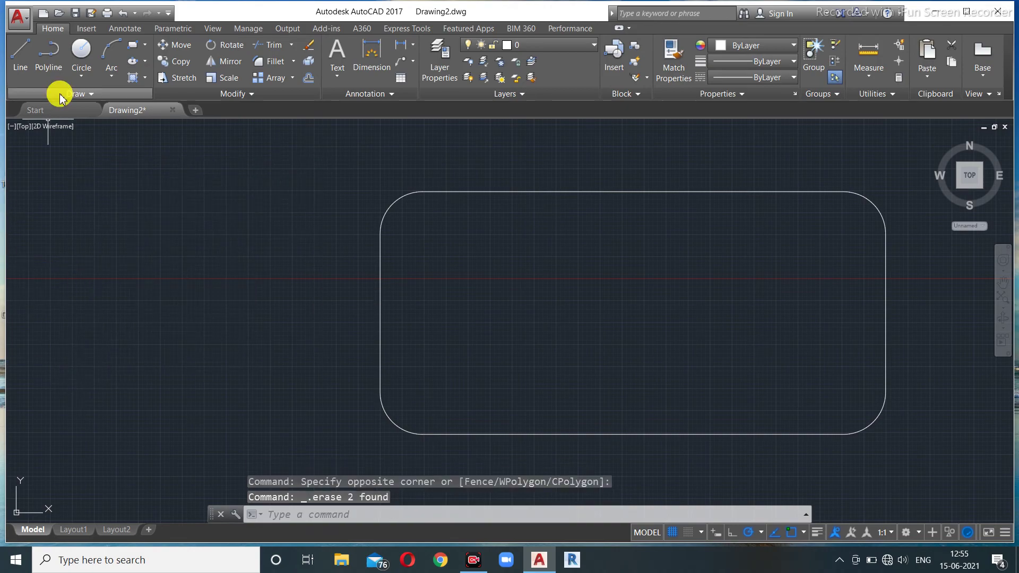
{"action": "left_click", "coordinate": [25, 127]}
{"action": "left_click", "coordinate": [84, 231]}
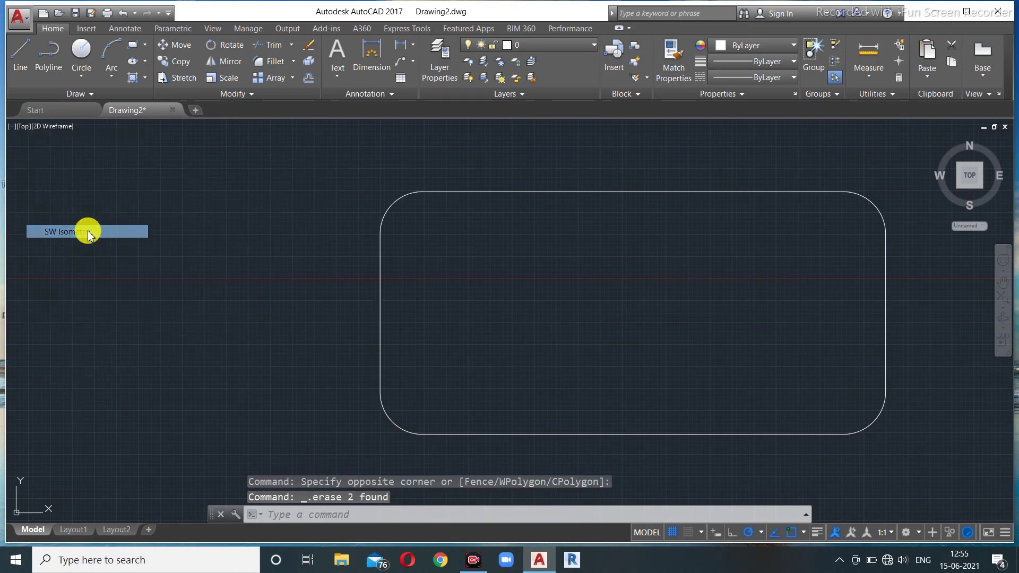
{"action": "scroll", "coordinate": [254, 304], "scroll_direction": "down", "scroll_amount": 2}
{"action": "middle_click_drag", "start_coordinate": [221, 364], "coordinate": [221, 297], "text": "shift"}
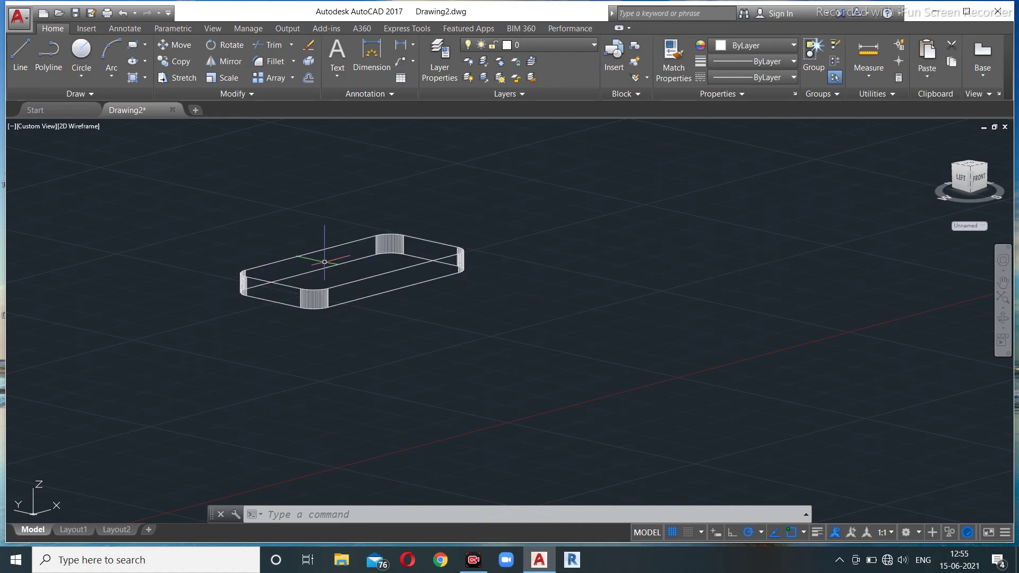
{"action": "scroll", "coordinate": [327, 263], "scroll_direction": "up", "scroll_amount": 4}
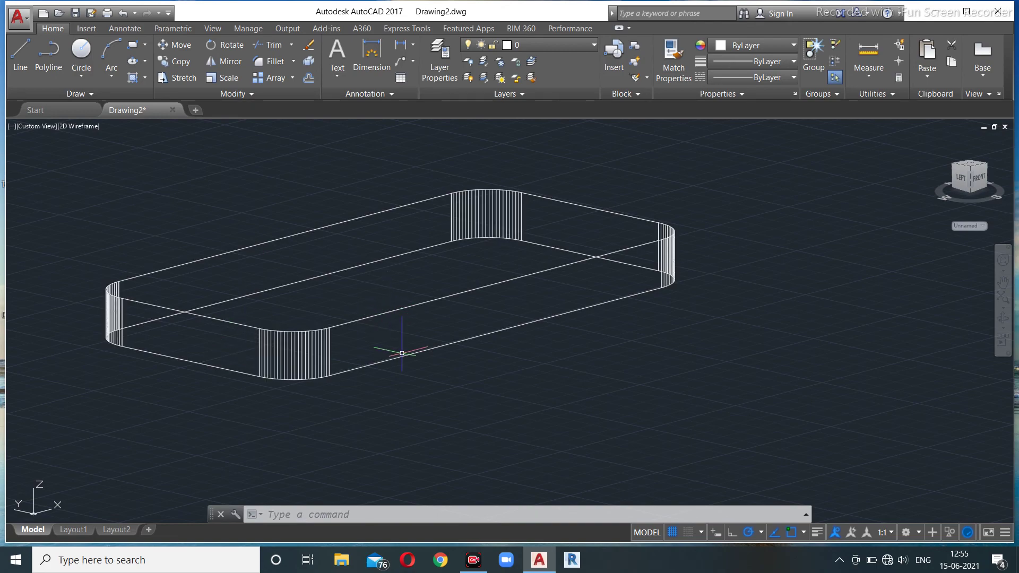
{"action": "scroll", "coordinate": [389, 339], "scroll_direction": "down", "scroll_amount": 3}
{"action": "left_click", "coordinate": [35, 126]}
{"action": "left_click", "coordinate": [64, 156]}
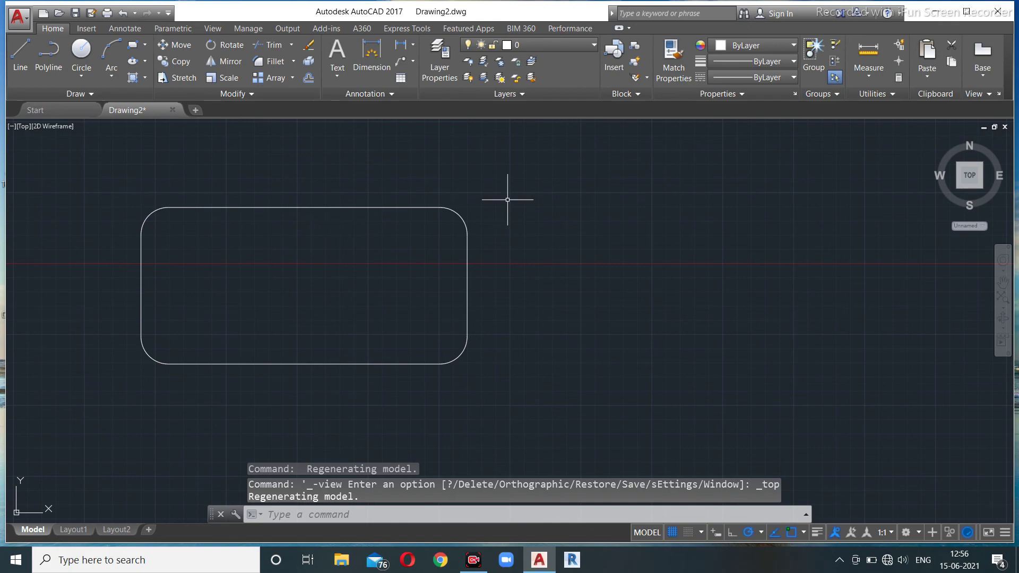
- Erase the thick rectangle with a selection window
{"action": "left_click", "coordinate": [503, 177]}
{"action": "left_click", "coordinate": [345, 271]}
{"action": "key", "text": "Delete"}
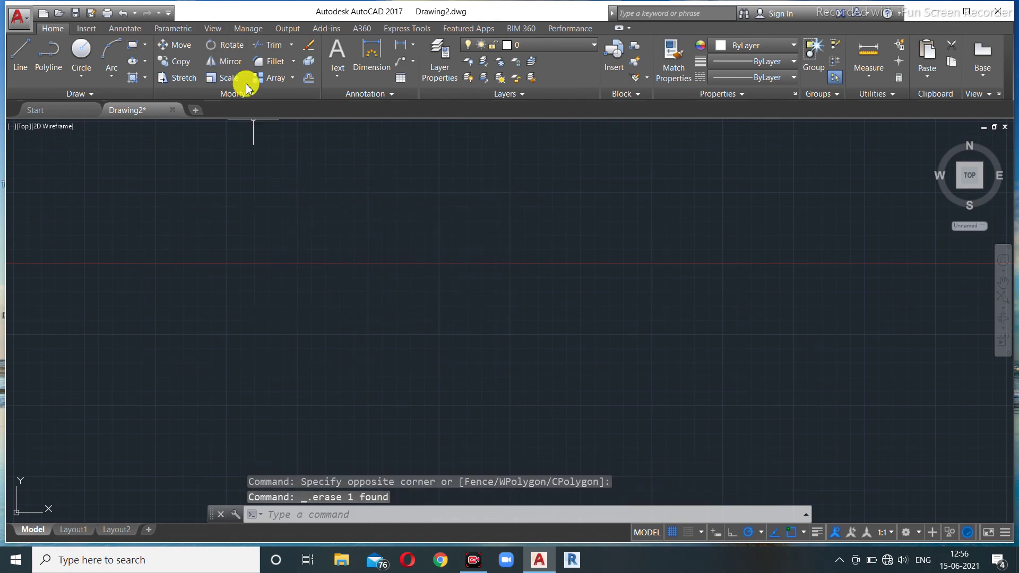
- Reset rectangle thickness and elevation to 0 and draw a flat rounded rectangle
{"action": "left_click", "coordinate": [132, 45]}
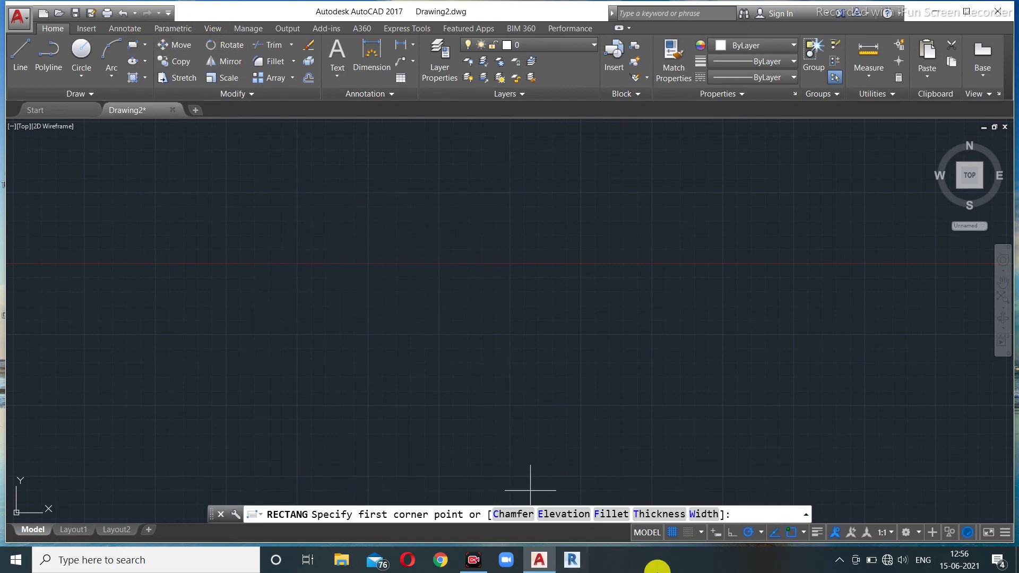
{"action": "left_click", "coordinate": [650, 512]}
{"action": "type", "text": "0"}
{"action": "key", "text": "Return"}
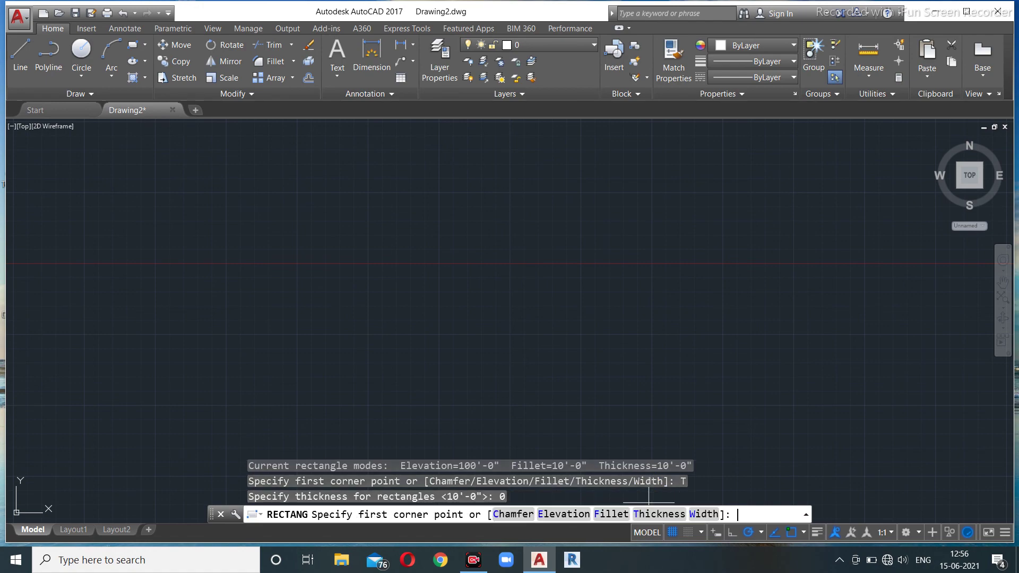
{"action": "left_click", "coordinate": [581, 513]}
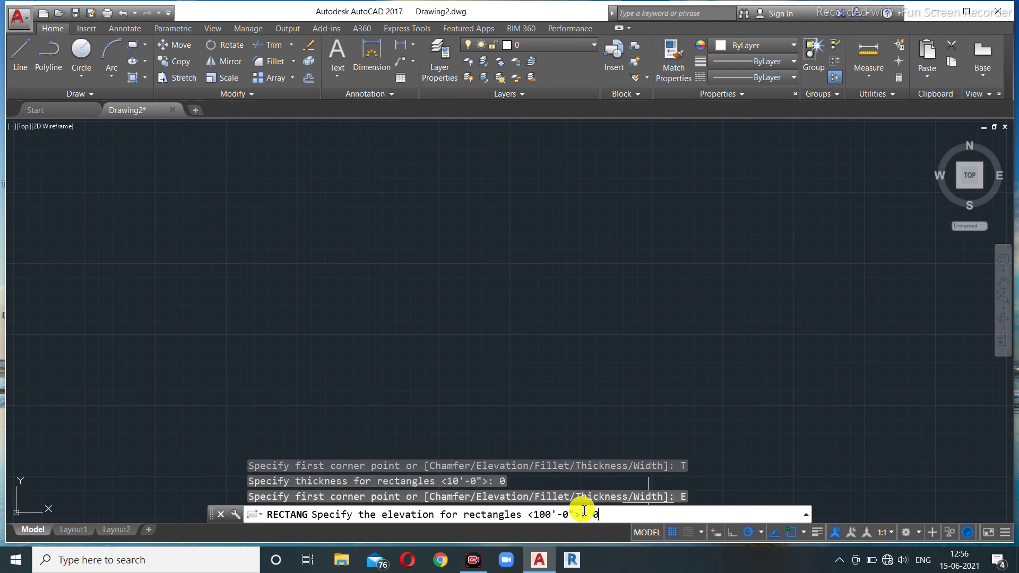
{"action": "type", "text": "0"}
{"action": "key", "text": "Return"}
{"action": "left_click", "coordinate": [317, 197]}
{"action": "left_click", "coordinate": [796, 441]}
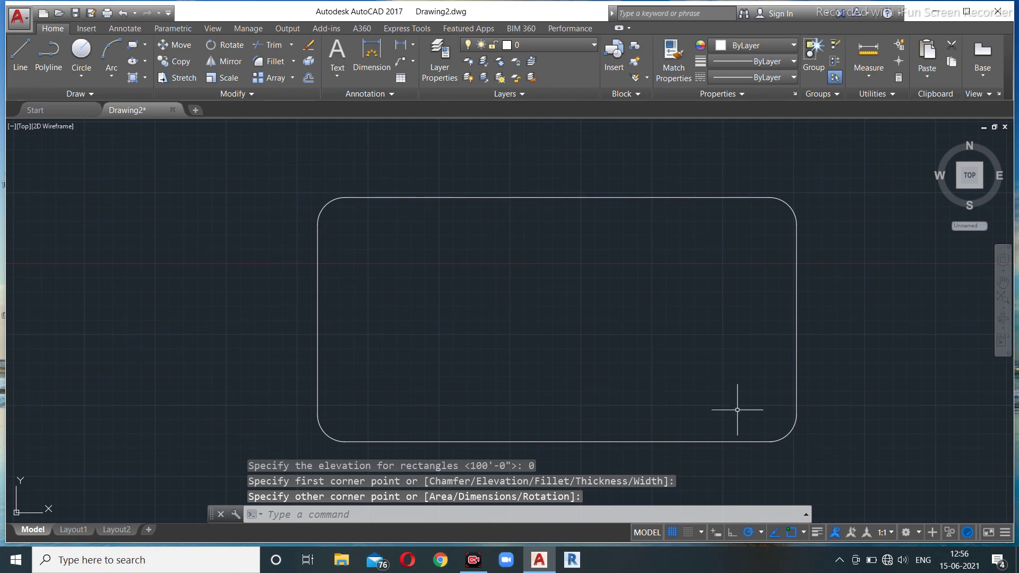
- Switch the view to SW Isometric and zoom to inspect the rectangle
{"action": "left_click", "coordinate": [24, 126]}
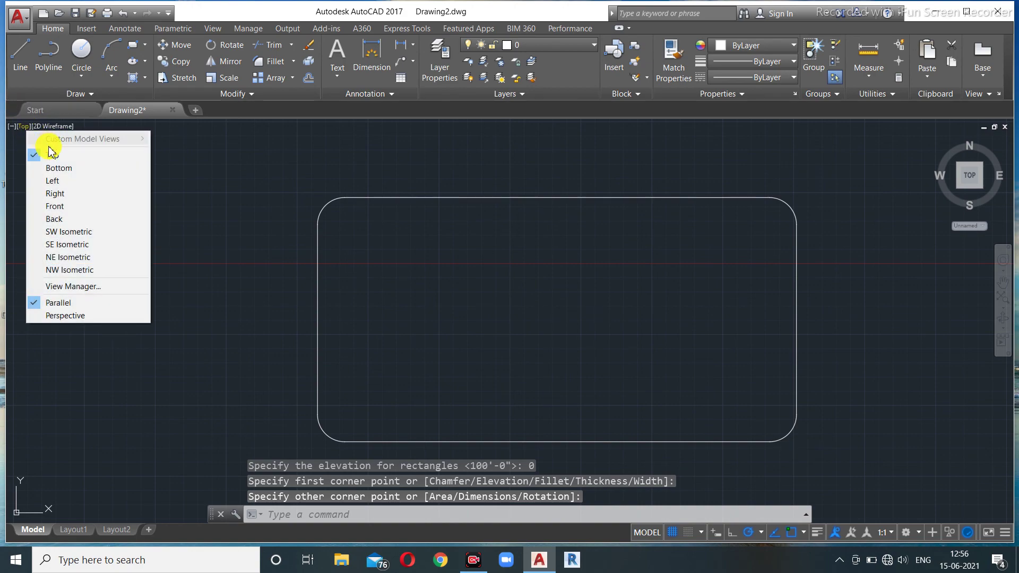
{"action": "left_click", "coordinate": [75, 231]}
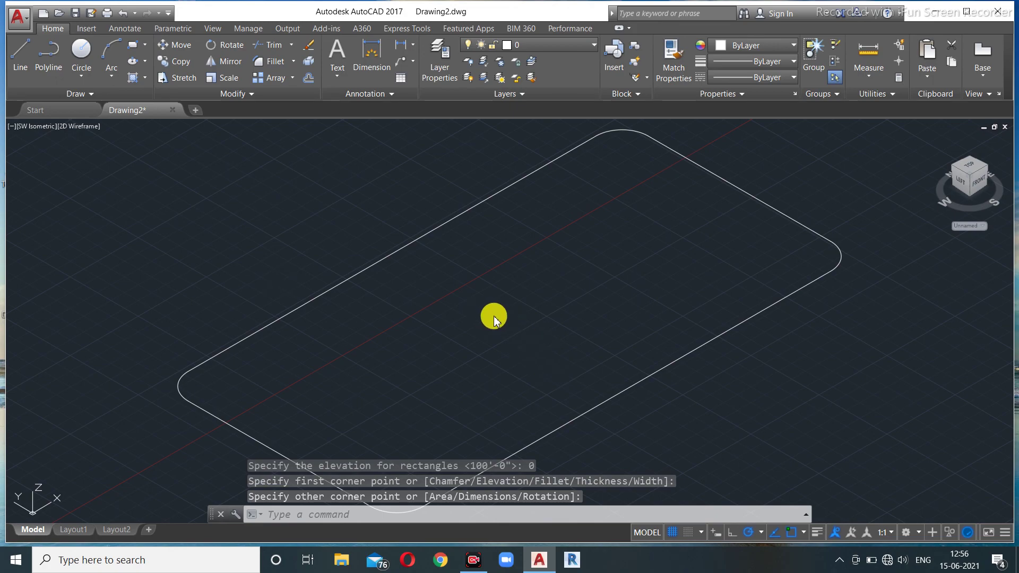
{"action": "scroll", "coordinate": [673, 357], "scroll_direction": "down", "scroll_amount": 4}
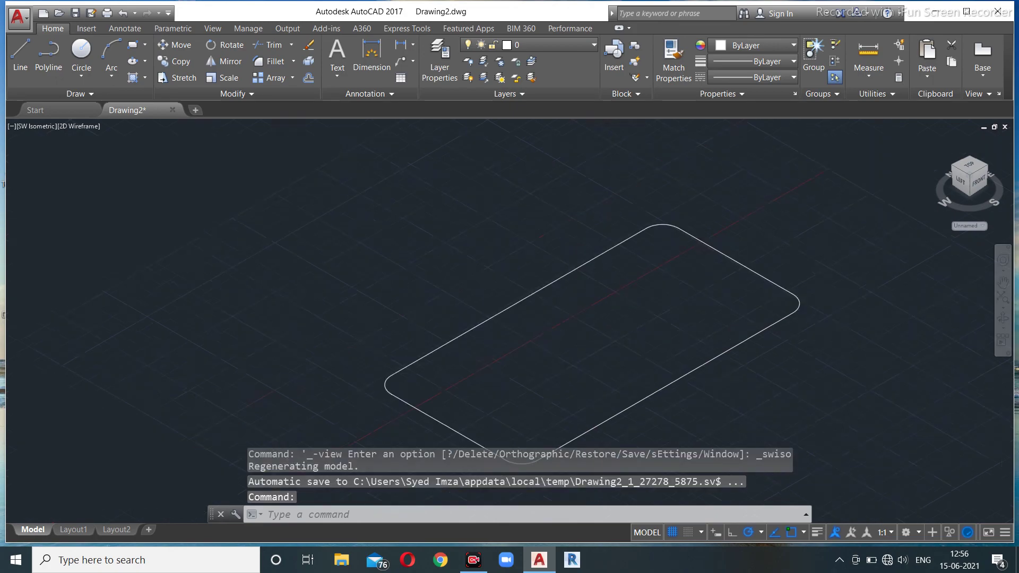
{"action": "left_click", "coordinate": [735, 383]}
{"action": "scroll", "coordinate": [685, 355], "scroll_direction": "up", "scroll_amount": 2}
{"action": "left_click", "coordinate": [680, 352]}
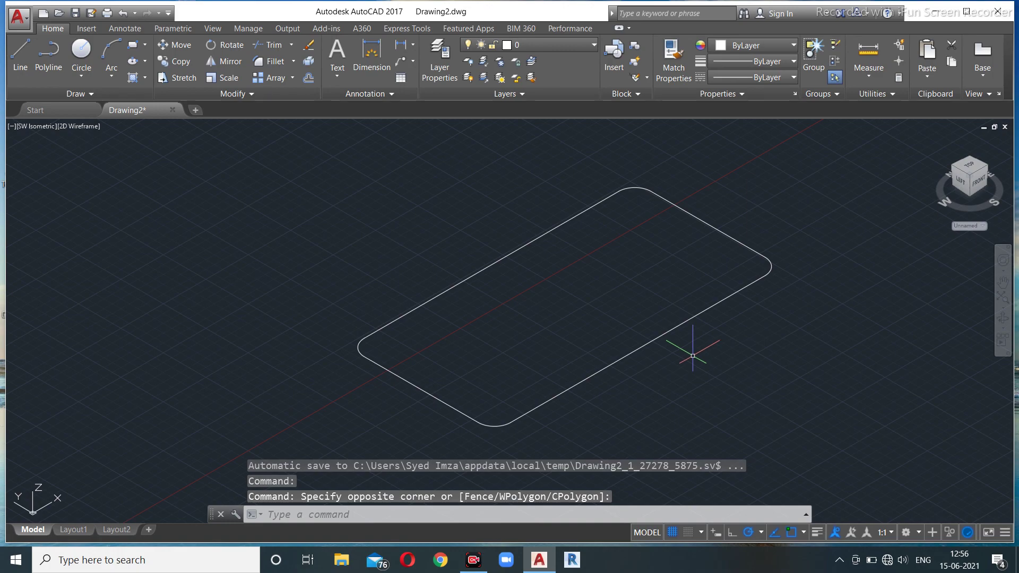